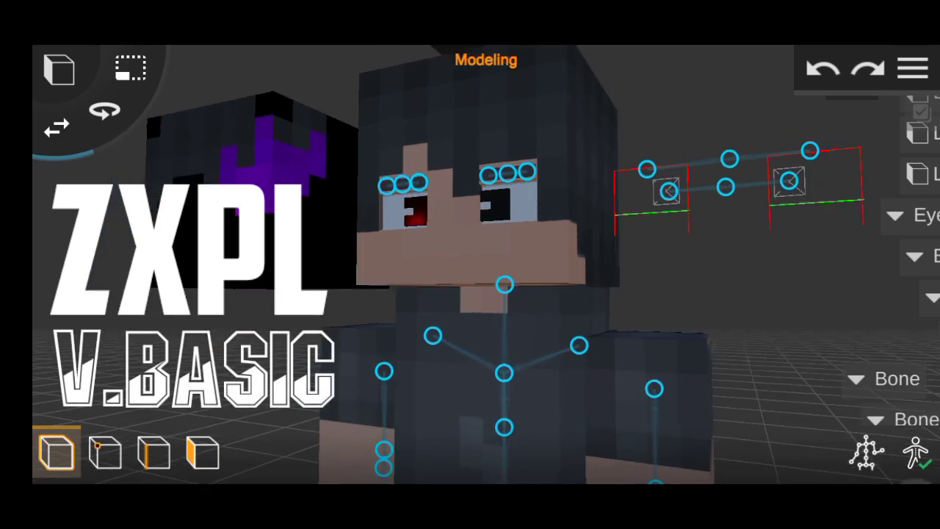
Orbit and zoom around the character until the head faces the front.
{"action": "mouse_move", "coordinate": [332, 147]}
{"action": "left_mouse_down"}
{"action": "mouse_move", "coordinate": [342, 254]}
{"action": "mouse_move", "coordinate": [182, 309]}
{"action": "mouse_move", "coordinate": [335, 225]}
{"action": "mouse_move", "coordinate": [348, 149]}
{"action": "left_mouse_up"}
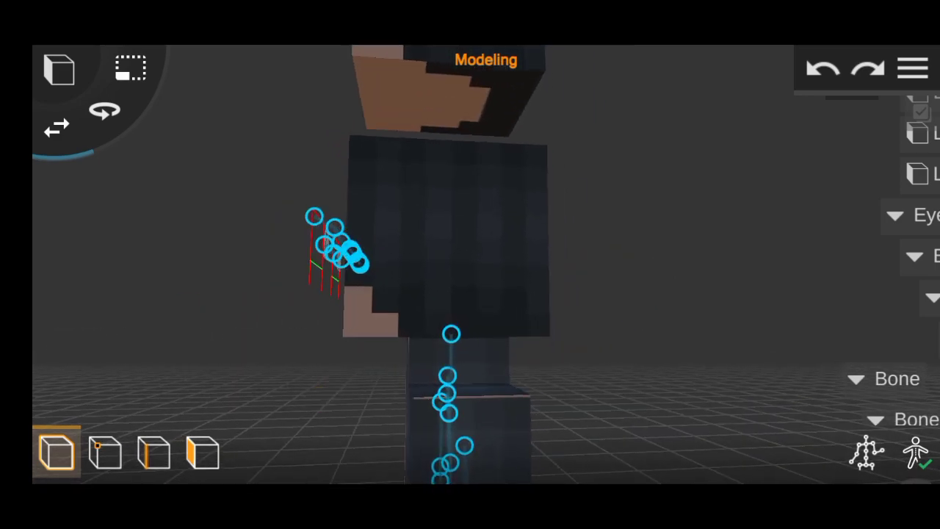
{"action": "mouse_move", "coordinate": [288, 326]}
{"action": "left_mouse_down"}
{"action": "mouse_move", "coordinate": [237, 330]}
{"action": "mouse_move", "coordinate": [272, 377]}
{"action": "mouse_move", "coordinate": [301, 338]}
{"action": "mouse_move", "coordinate": [319, 378]}
{"action": "mouse_move", "coordinate": [243, 357]}
{"action": "left_mouse_up"}
{"action": "scroll", "coordinate": [321, 326], "scroll_direction": "up", "scroll_amount": 3}
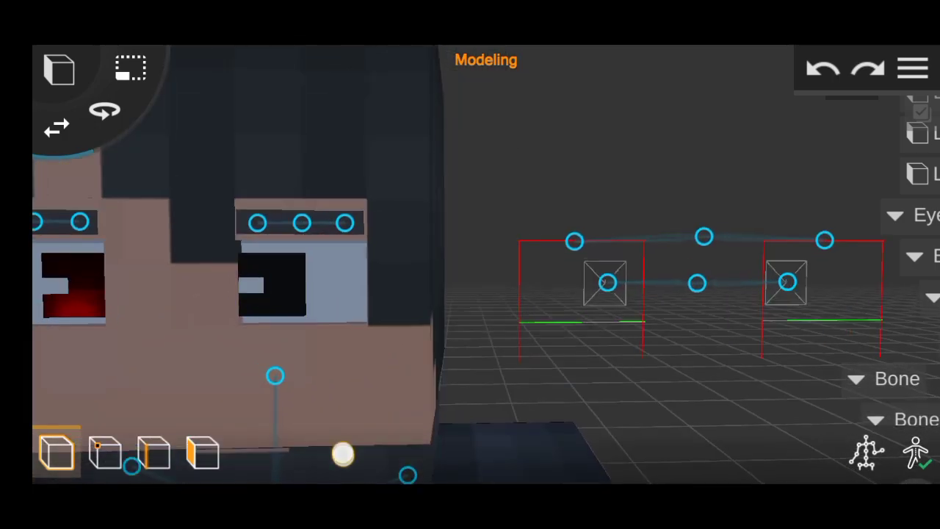
{"action": "scroll", "coordinate": [365, 253], "scroll_direction": "up", "scroll_amount": 3}
{"action": "mouse_move", "coordinate": [353, 379]}
{"action": "left_mouse_down"}
{"action": "mouse_move", "coordinate": [284, 334]}
{"action": "mouse_move", "coordinate": [290, 359]}
{"action": "left_mouse_up"}
{"action": "scroll", "coordinate": [309, 345], "scroll_direction": "down", "scroll_amount": 2}
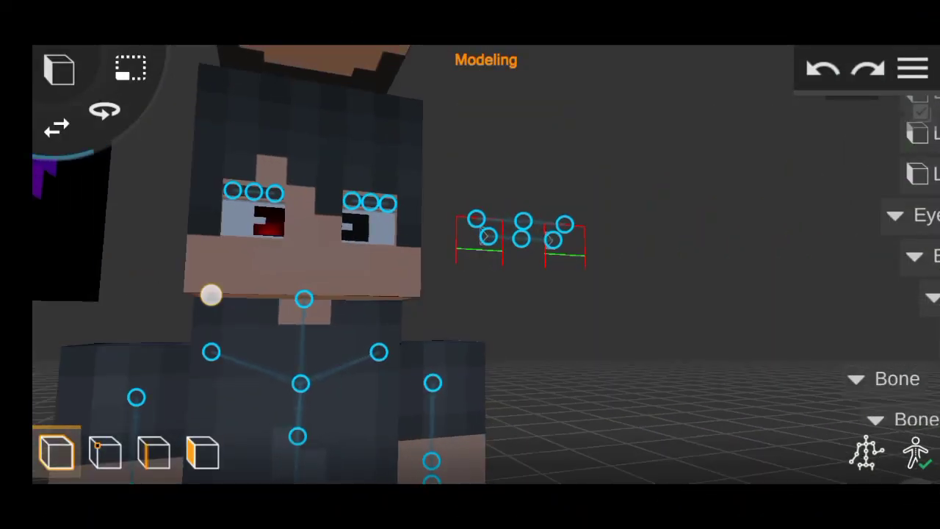
{"action": "mouse_move", "coordinate": [211, 294]}
{"action": "left_mouse_down"}
{"action": "mouse_move", "coordinate": [216, 323]}
{"action": "mouse_move", "coordinate": [269, 293]}
{"action": "left_mouse_up"}
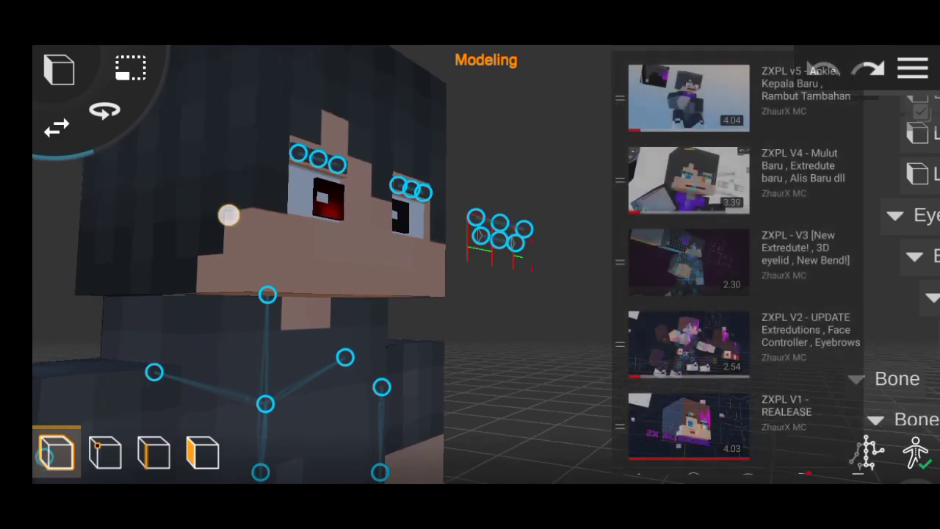
{"action": "mouse_move", "coordinate": [227, 214]}
{"action": "left_mouse_down"}
{"action": "mouse_move", "coordinate": [126, 227]}
{"action": "mouse_move", "coordinate": [185, 214]}
{"action": "mouse_move", "coordinate": [168, 205]}
{"action": "mouse_move", "coordinate": [198, 207]}
{"action": "mouse_move", "coordinate": [172, 196]}
{"action": "mouse_move", "coordinate": [200, 247]}
{"action": "mouse_move", "coordinate": [165, 230]}
{"action": "left_mouse_up"}
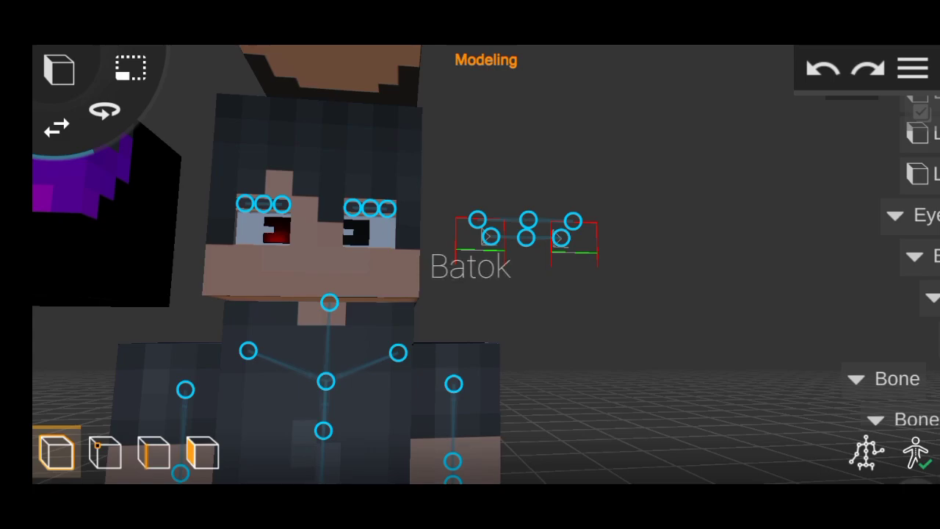
{"action": "left_click_drag", "start_coordinate": [243, 358], "coordinate": [315, 140]}
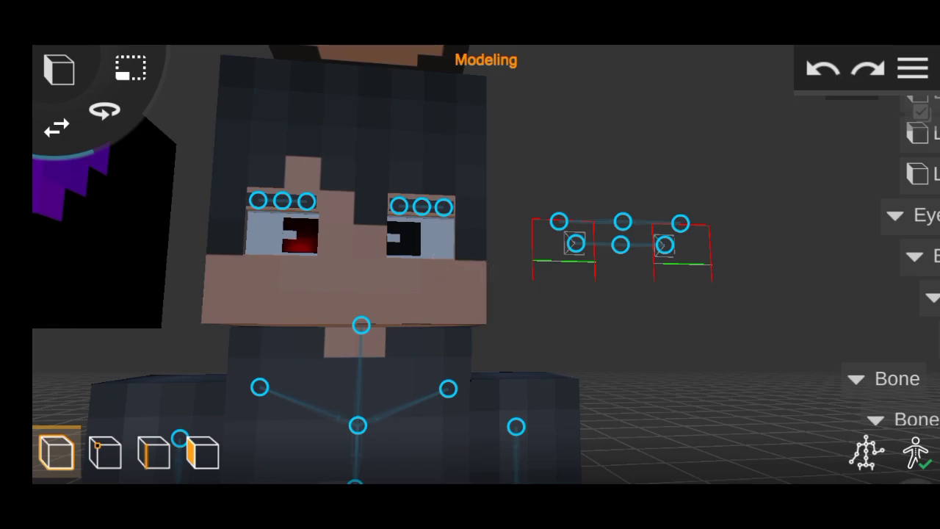
{"action": "left_click_drag", "start_coordinate": [360, 327], "coordinate": [330, 332]}
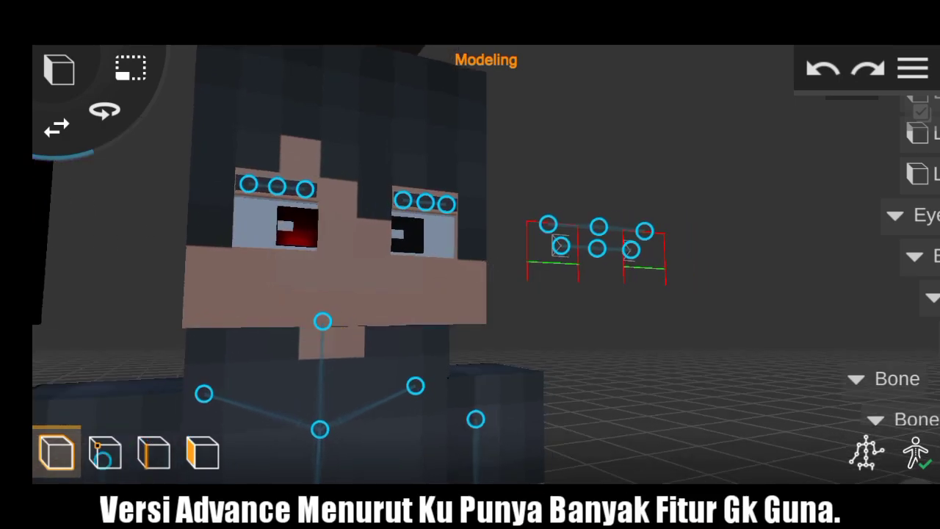
Select and deselect the Head object, then reframe the view closer to the character.
{"action": "left_click", "coordinate": [249, 314]}
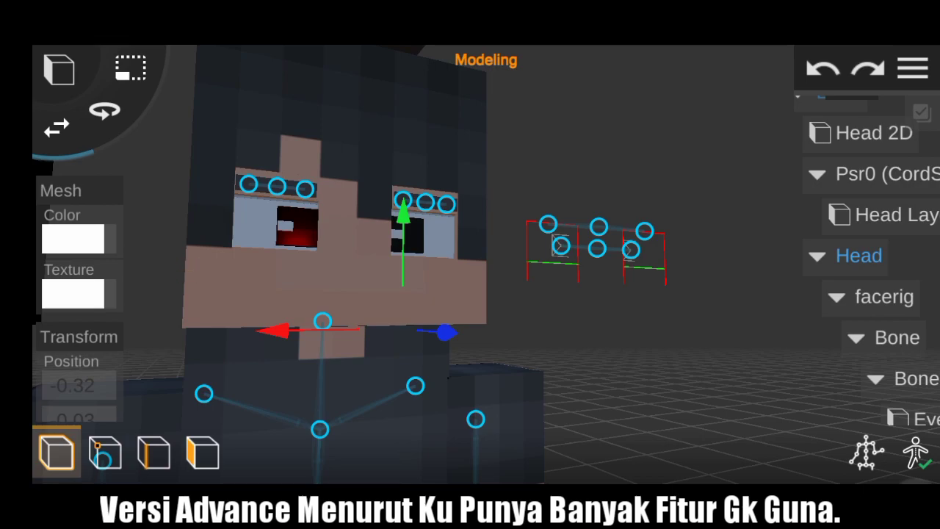
{"action": "left_click", "coordinate": [150, 221]}
{"action": "left_click_drag", "start_coordinate": [324, 315], "coordinate": [339, 293]}
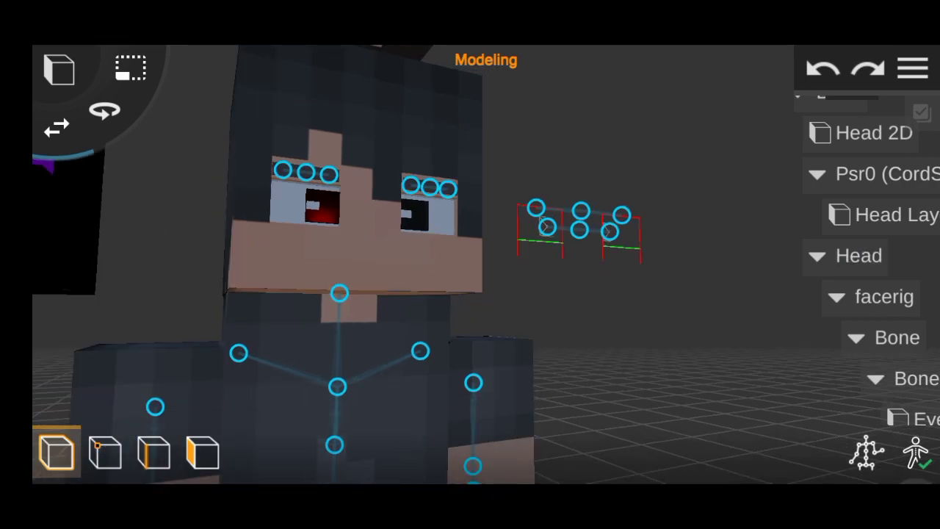
{"action": "scroll", "coordinate": [294, 196], "scroll_direction": "down", "scroll_amount": 3}
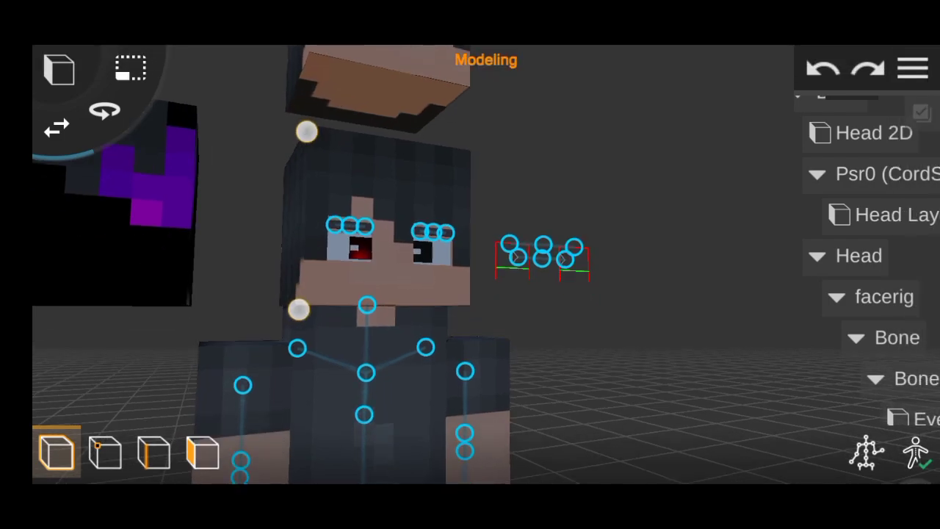
{"action": "middle_click_drag", "start_coordinate": [296, 325], "coordinate": [296, 297]}
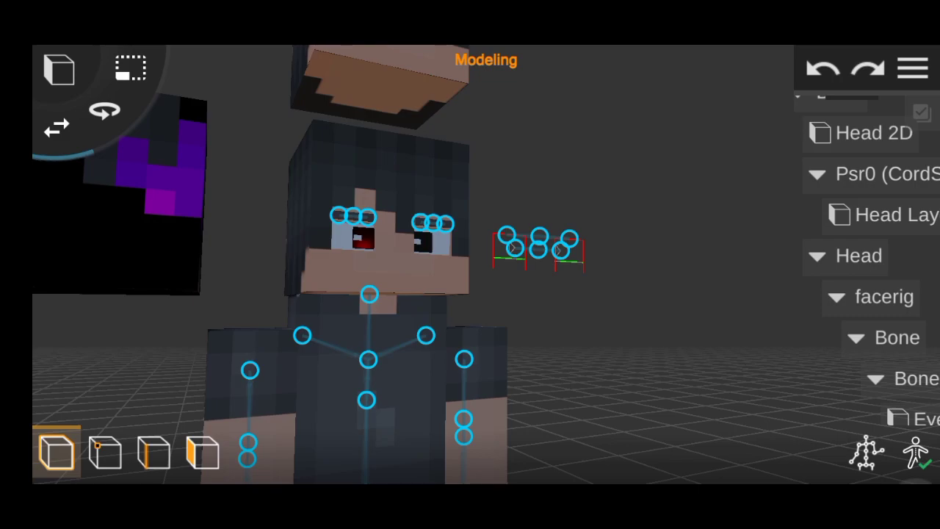
{"action": "middle_click_drag", "start_coordinate": [367, 294], "coordinate": [357, 286]}
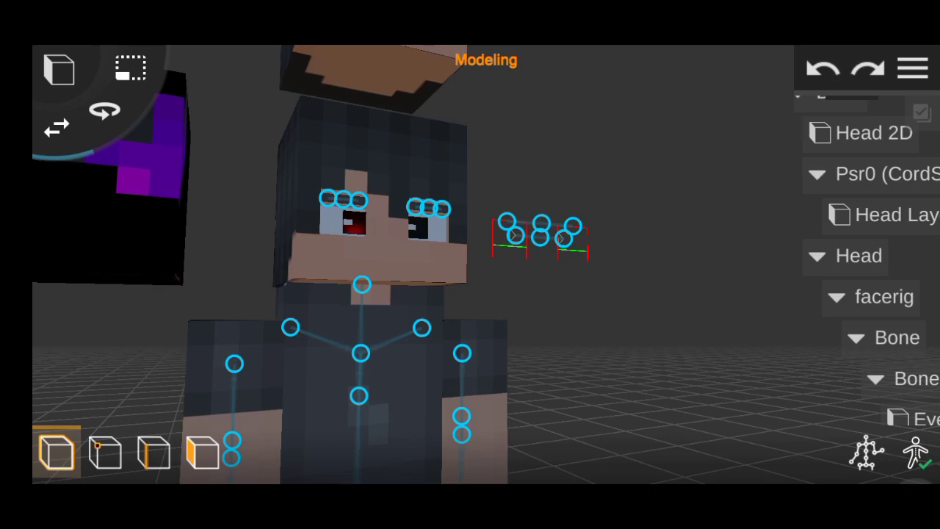
{"action": "middle_click_drag", "start_coordinate": [258, 58], "coordinate": [256, 147], "text": "shift"}
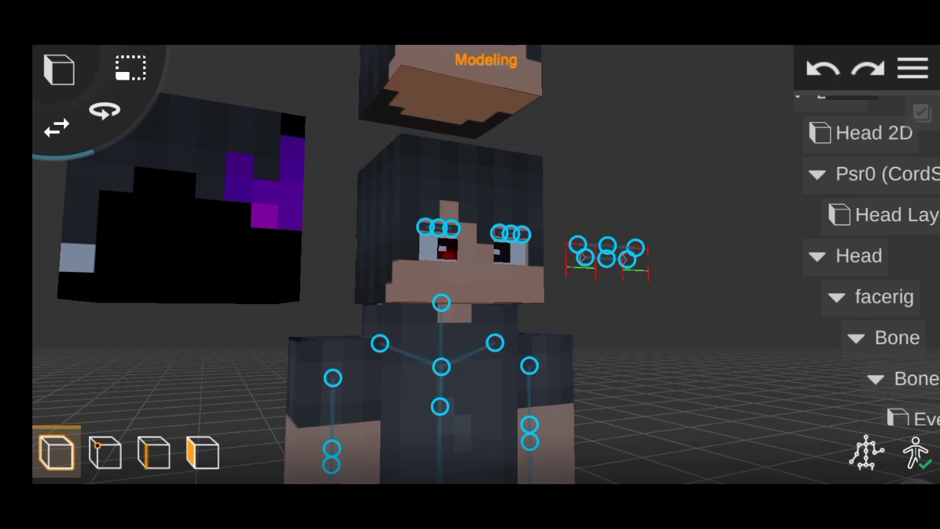
Select the Head and cycle face, vertex, then object selection modes.
{"action": "left_click", "coordinate": [405, 286]}
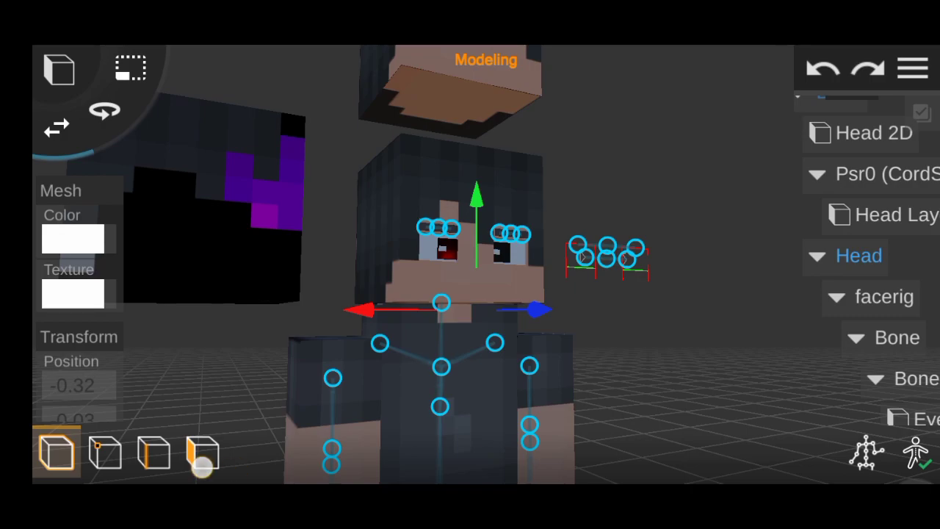
{"action": "left_click", "coordinate": [202, 467]}
{"action": "left_click", "coordinate": [105, 452]}
{"action": "left_click", "coordinate": [56, 451]}
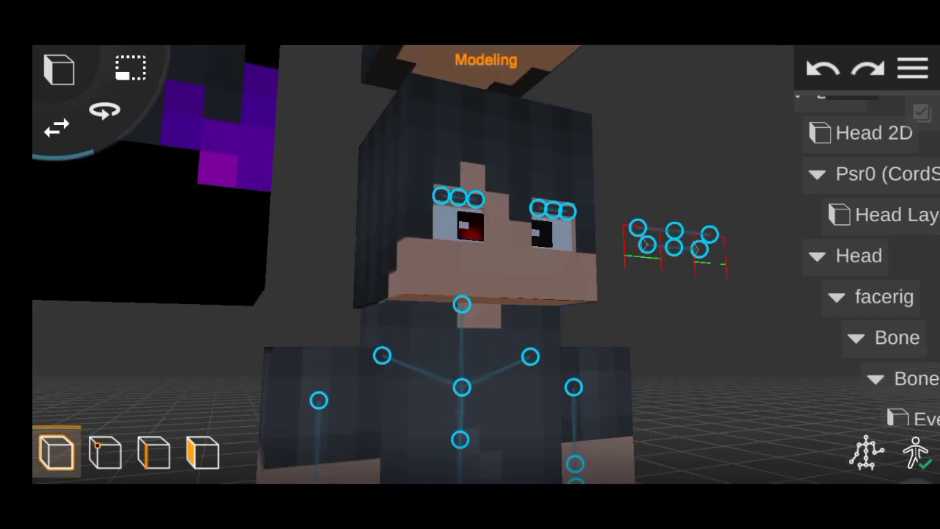
Zoom out from the torso and select the right arm bone's whole mesh as an object.
{"action": "mouse_move", "coordinate": [321, 126]}
{"action": "left_mouse_down"}
{"action": "mouse_move", "coordinate": [329, 153]}
{"action": "mouse_move", "coordinate": [300, 279]}
{"action": "left_mouse_up"}
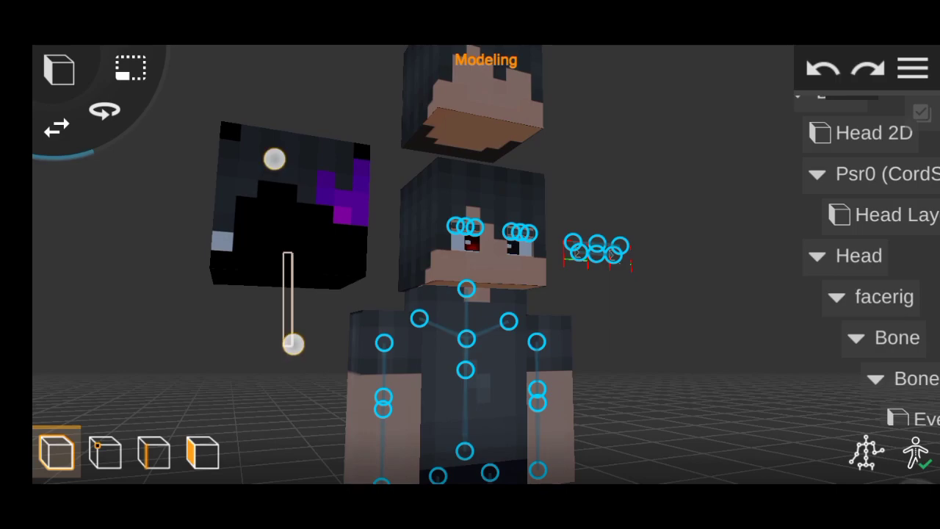
{"action": "scroll", "coordinate": [286, 250], "scroll_direction": "down", "scroll_amount": 10}
{"action": "scroll", "coordinate": [301, 231], "scroll_direction": "up", "scroll_amount": 15}
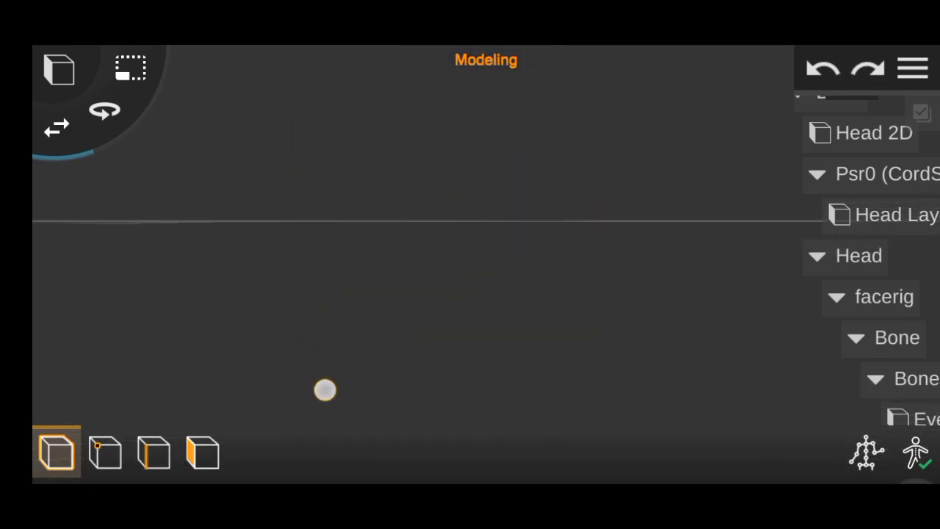
{"action": "scroll", "coordinate": [304, 231], "scroll_direction": "down", "scroll_amount": 10}
{"action": "left_click_drag", "start_coordinate": [316, 134], "coordinate": [310, 153]}
{"action": "scroll", "coordinate": [312, 279], "scroll_direction": "down", "scroll_amount": 3}
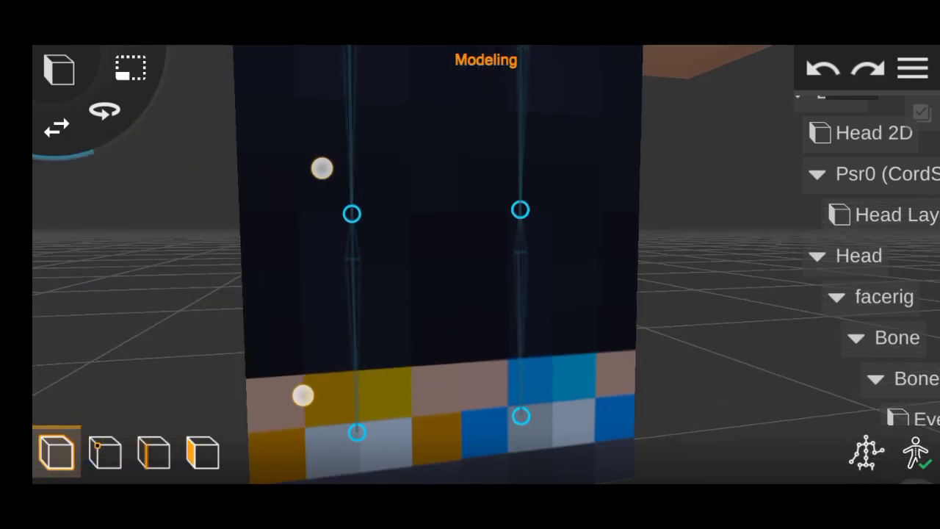
{"action": "scroll", "coordinate": [311, 279], "scroll_direction": "down", "scroll_amount": 3}
{"action": "scroll", "coordinate": [311, 279], "scroll_direction": "down", "scroll_amount": 3}
{"action": "scroll", "coordinate": [311, 279], "scroll_direction": "down", "scroll_amount": 2}
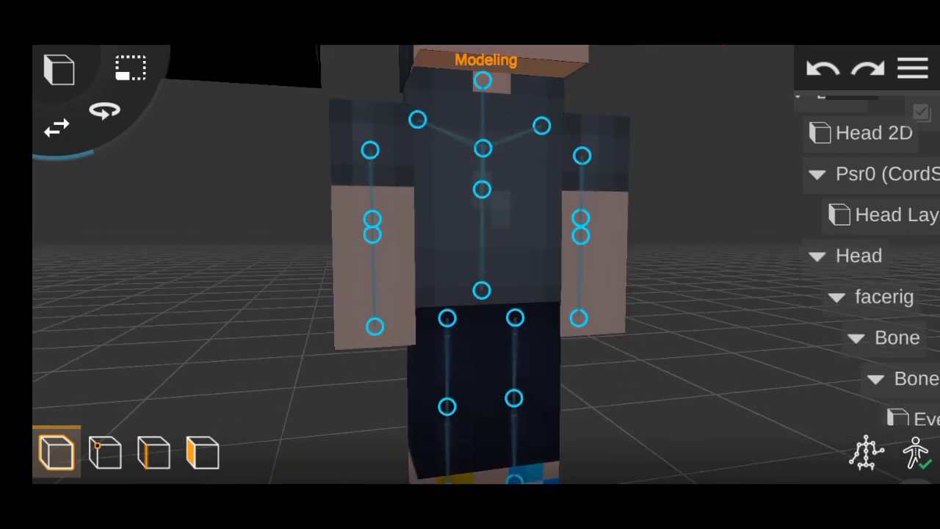
{"action": "scroll", "coordinate": [337, 211], "scroll_direction": "down", "scroll_amount": 3}
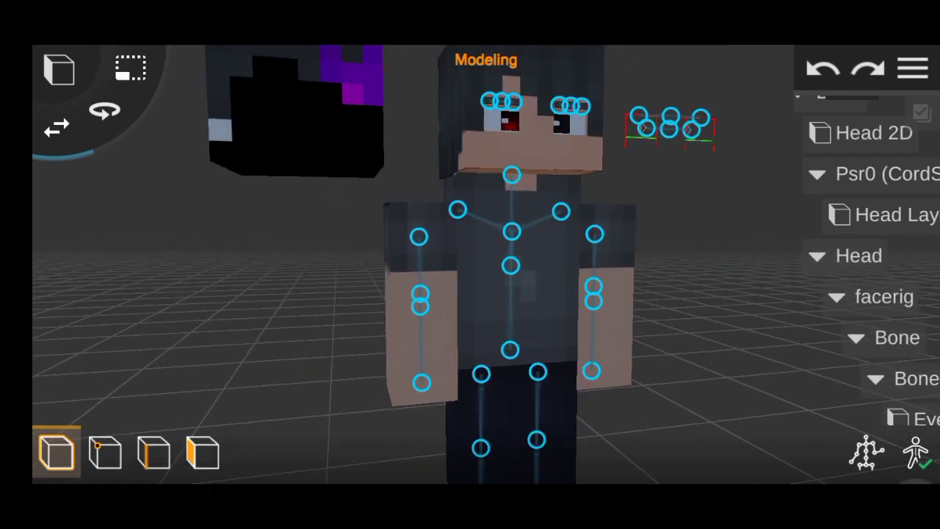
{"action": "left_click", "coordinate": [419, 236]}
{"action": "left_click", "coordinate": [203, 453]}
Orbit around the right arm mesh, switching vertex, object, then face selection modes.
{"action": "left_click_drag", "start_coordinate": [308, 315], "coordinate": [259, 315]}
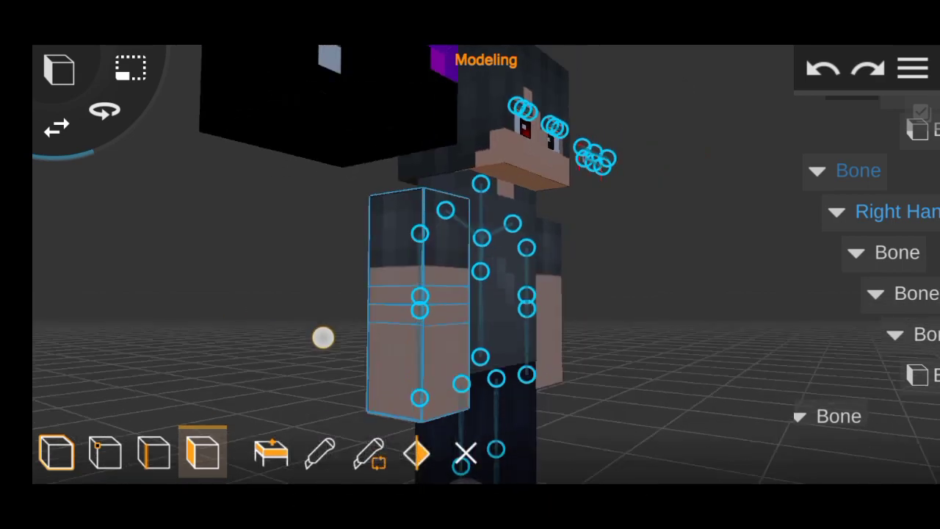
{"action": "mouse_move", "coordinate": [321, 336]}
{"action": "left_mouse_down"}
{"action": "mouse_move", "coordinate": [361, 323]}
{"action": "mouse_move", "coordinate": [311, 243]}
{"action": "mouse_move", "coordinate": [319, 274]}
{"action": "left_mouse_up"}
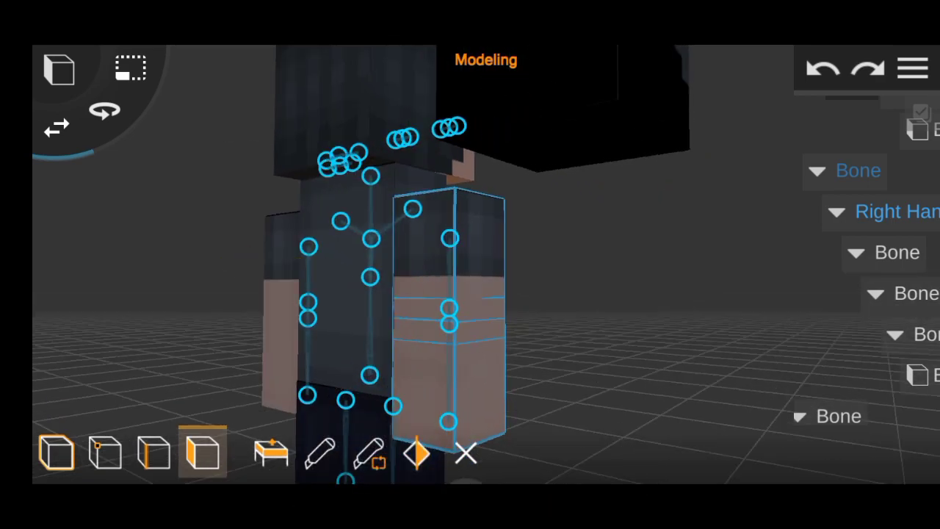
{"action": "scroll", "coordinate": [353, 287], "scroll_direction": "up", "scroll_amount": 5}
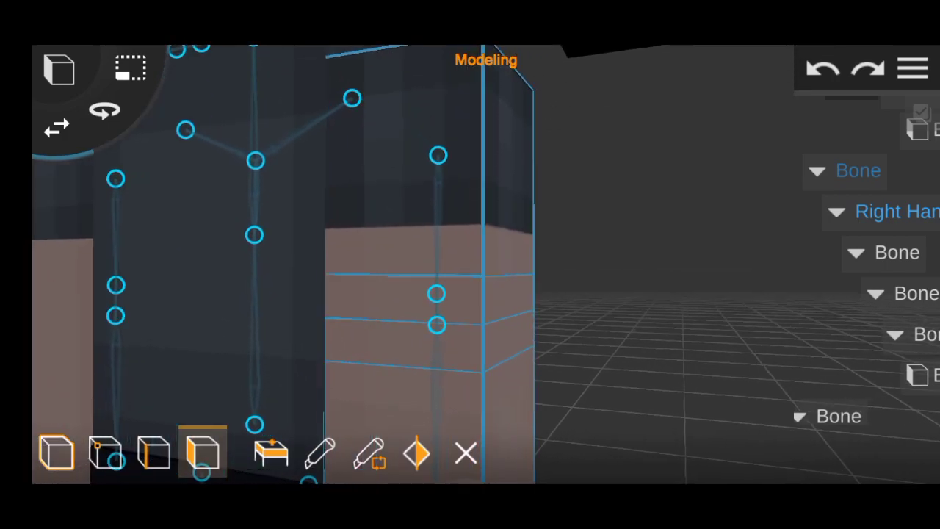
{"action": "left_click_drag", "start_coordinate": [283, 346], "coordinate": [332, 351]}
{"action": "left_click", "coordinate": [107, 456]}
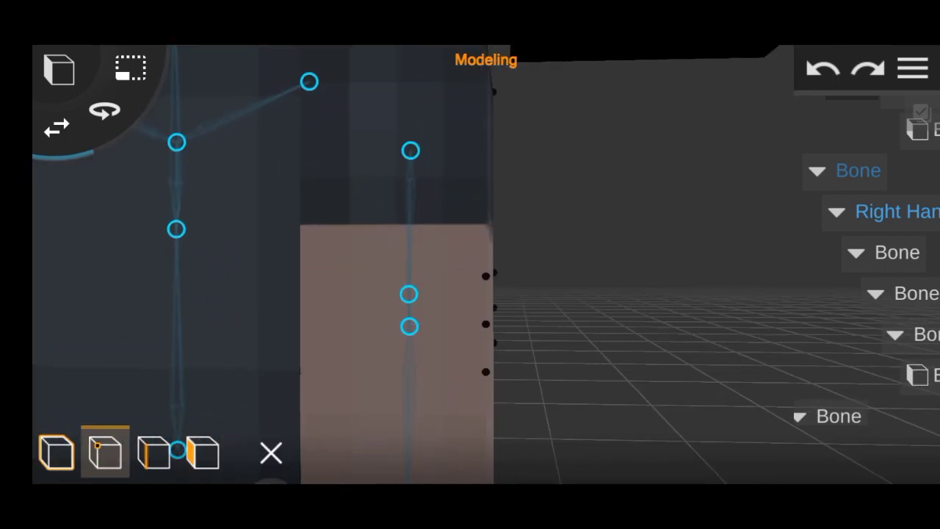
{"action": "left_click", "coordinate": [57, 452]}
{"action": "left_click_drag", "start_coordinate": [406, 281], "coordinate": [470, 281]}
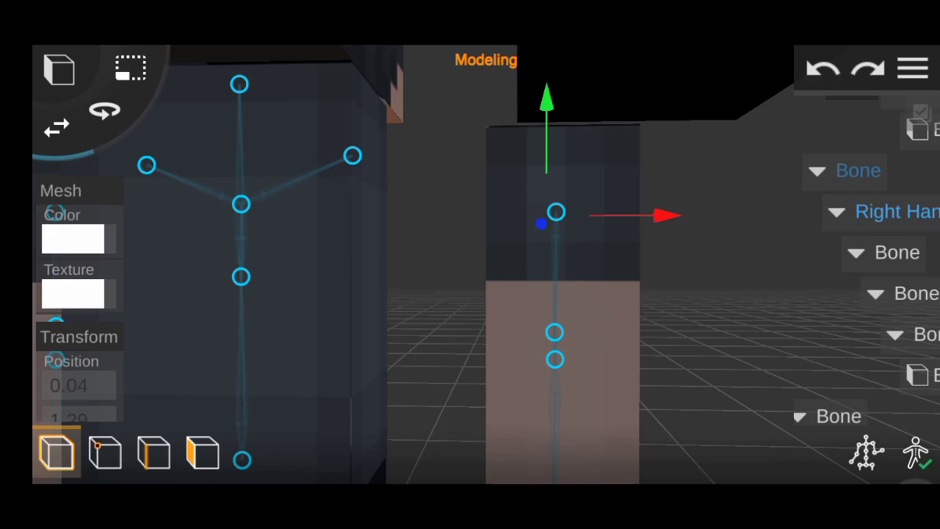
{"action": "left_click", "coordinate": [202, 451]}
{"action": "left_click_drag", "start_coordinate": [412, 293], "coordinate": [456, 293]}
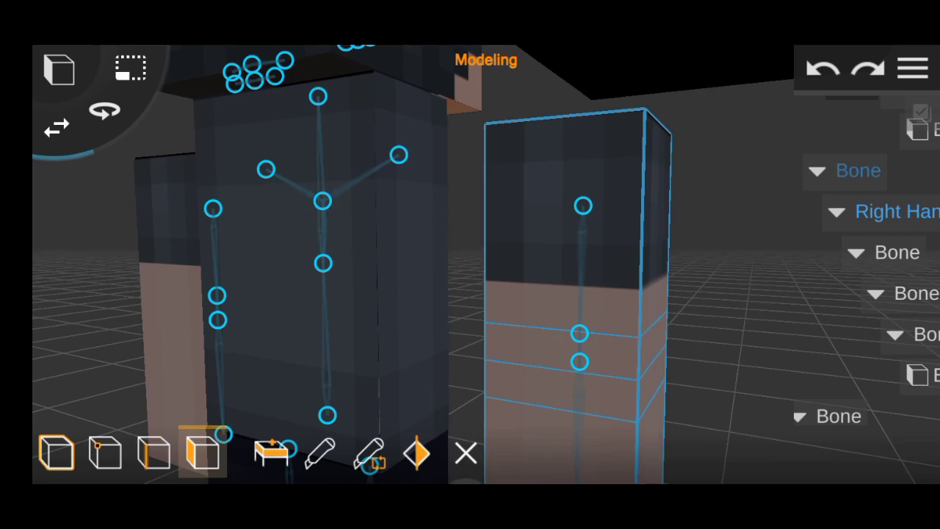
Exit mesh editing and rotate the arm's shoulder bone to about -44° across the torso.
{"action": "left_click", "coordinate": [465, 453]}
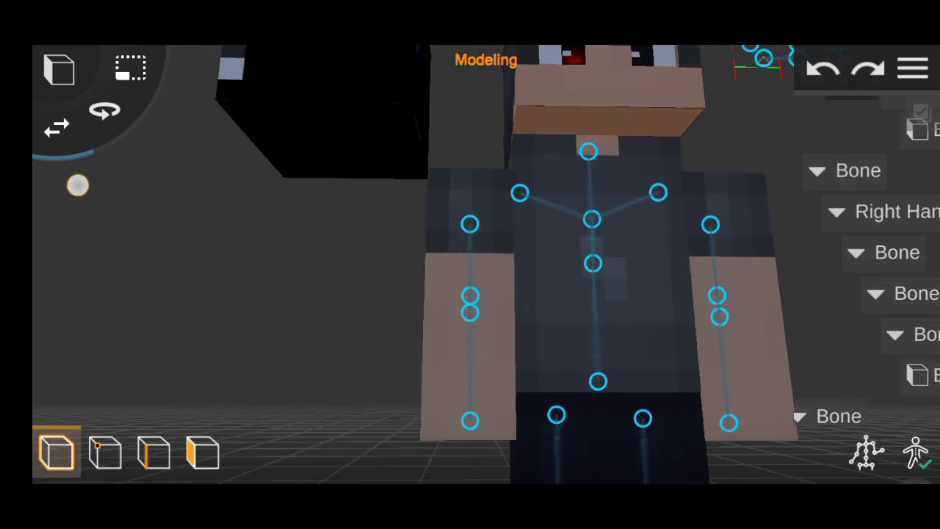
{"action": "left_click", "coordinate": [637, 257]}
{"action": "scroll", "coordinate": [656, 177], "scroll_direction": "down", "scroll_amount": 3}
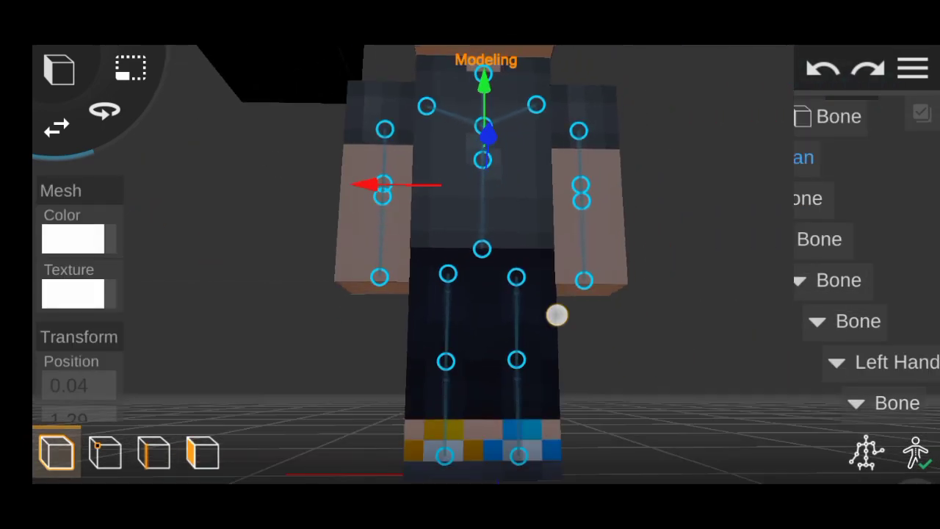
{"action": "left_click", "coordinate": [365, 92]}
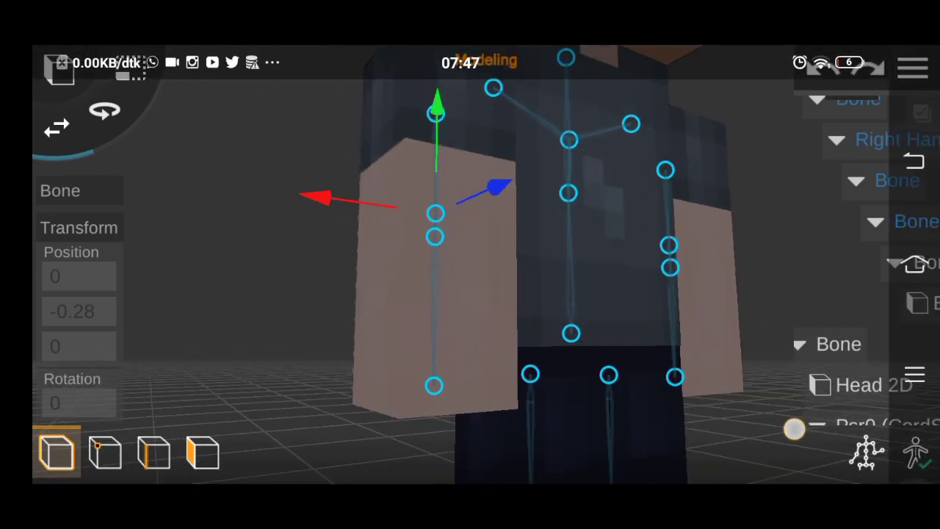
{"action": "left_click", "coordinate": [104, 111]}
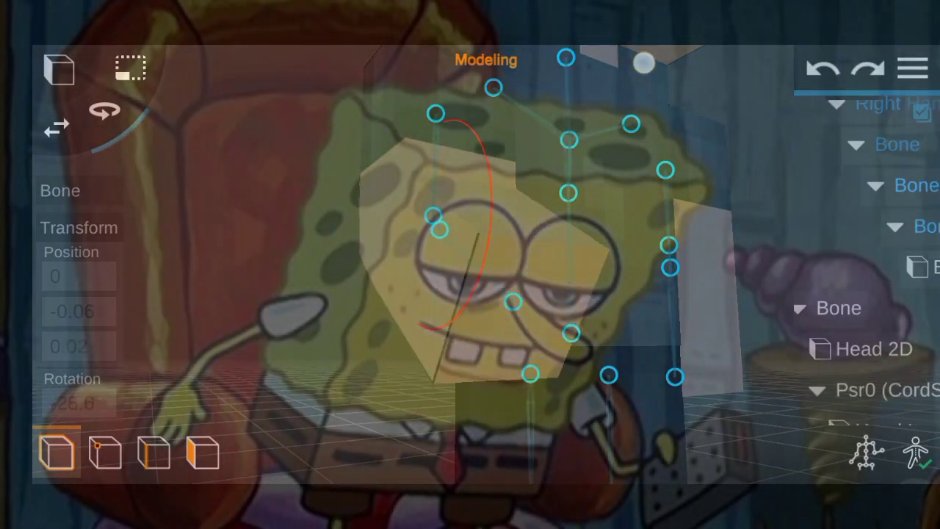
{"action": "mouse_move", "coordinate": [644, 63]}
{"action": "left_mouse_down"}
{"action": "mouse_move", "coordinate": [495, 180]}
{"action": "mouse_move", "coordinate": [546, 103]}
{"action": "mouse_move", "coordinate": [565, 109]}
{"action": "mouse_move", "coordinate": [566, 98]}
{"action": "left_mouse_up"}
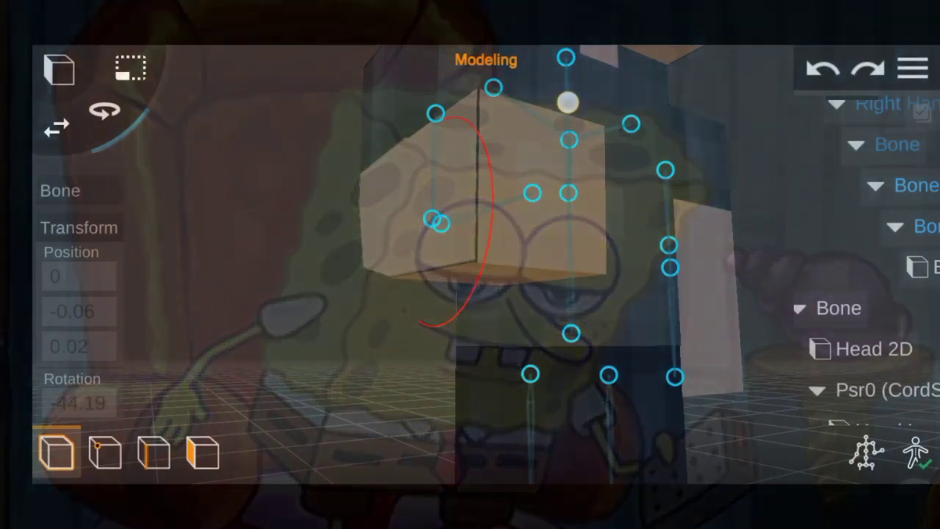
{"action": "mouse_move", "coordinate": [411, 257]}
{"action": "left_mouse_down"}
{"action": "mouse_move", "coordinate": [298, 262]}
{"action": "mouse_move", "coordinate": [219, 242]}
{"action": "left_mouse_up"}
Move the arm joint bone along X, then undo the move.
{"action": "left_click", "coordinate": [409, 189]}
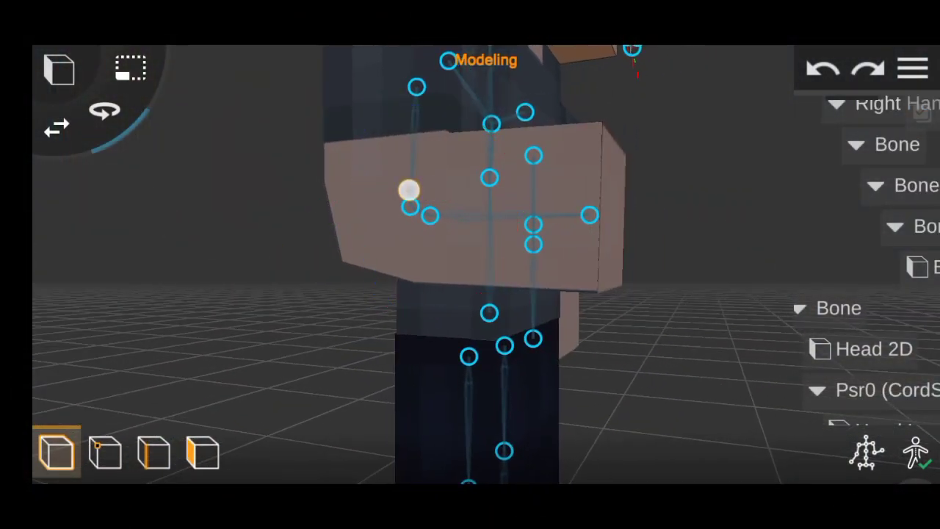
{"action": "left_click", "coordinate": [410, 206]}
{"action": "mouse_move", "coordinate": [334, 193]}
{"action": "left_mouse_down"}
{"action": "mouse_move", "coordinate": [279, 241]}
{"action": "mouse_move", "coordinate": [285, 252]}
{"action": "left_mouse_up"}
{"action": "left_click", "coordinate": [795, 60]}
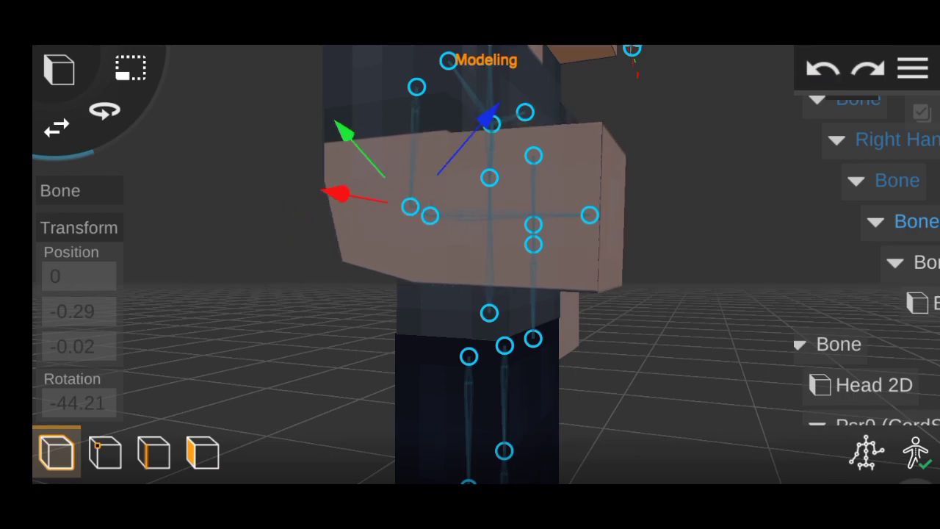
Rotate the upper leg bone from about -41° onward to lift the leg.
{"action": "left_click_drag", "start_coordinate": [656, 237], "coordinate": [717, 245]}
{"action": "mouse_move", "coordinate": [308, 213]}
{"action": "left_mouse_down"}
{"action": "mouse_move", "coordinate": [238, 216]}
{"action": "mouse_move", "coordinate": [193, 258]}
{"action": "left_mouse_up"}
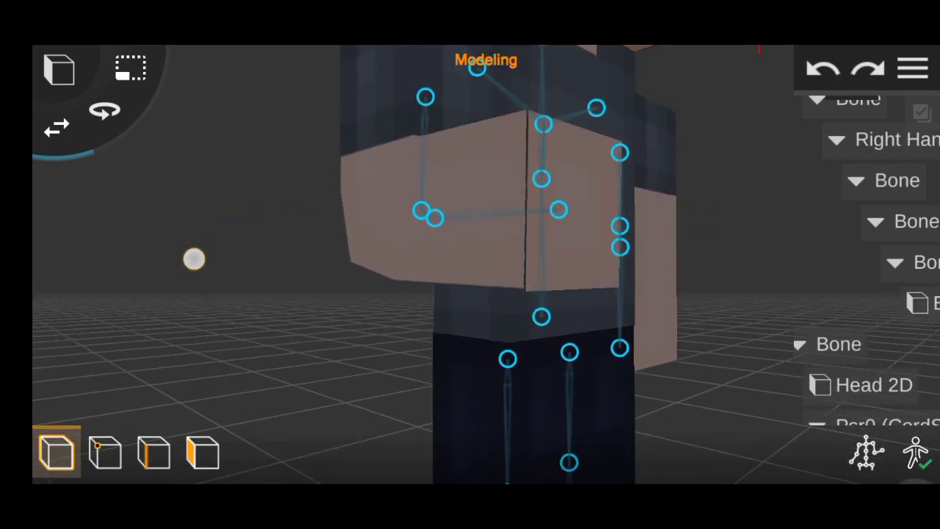
{"action": "left_click_drag", "start_coordinate": [661, 316], "coordinate": [742, 331]}
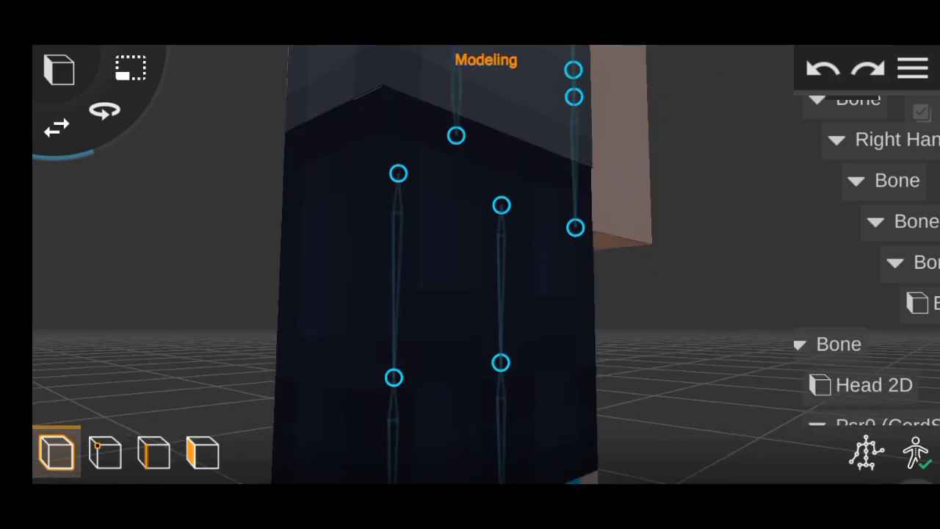
{"action": "left_click", "coordinate": [398, 173]}
{"action": "left_click", "coordinate": [104, 110]}
{"action": "left_click_drag", "start_coordinate": [163, 120], "coordinate": [143, 111]}
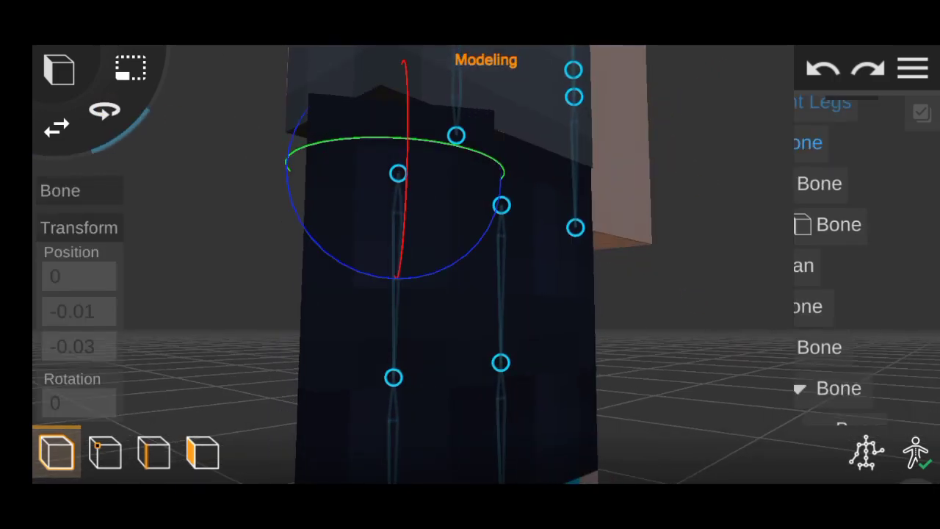
{"action": "mouse_move", "coordinate": [654, 273]}
{"action": "left_mouse_down"}
{"action": "mouse_move", "coordinate": [641, 145]}
{"action": "mouse_move", "coordinate": [719, 56]}
{"action": "left_mouse_up"}
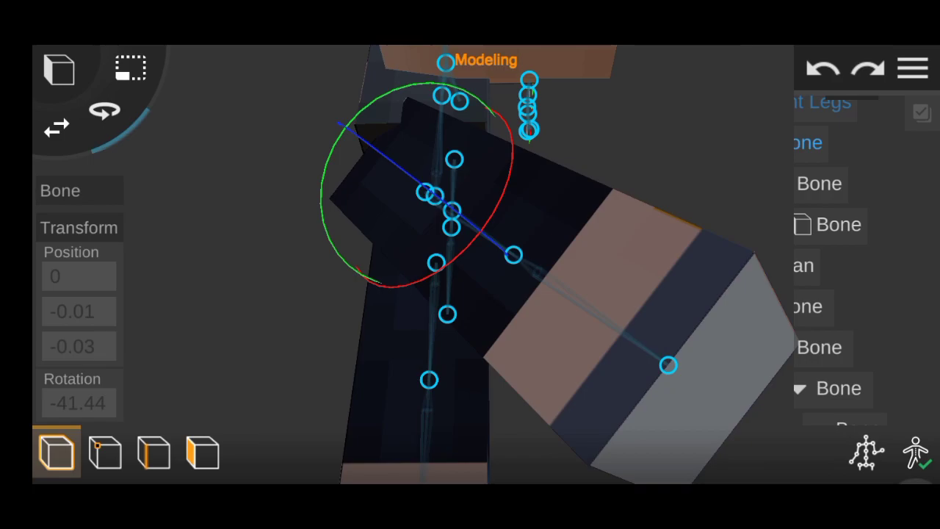
{"action": "left_click_drag", "start_coordinate": [506, 176], "coordinate": [499, 218]}
Bend the lower leg bone to about 89° at the knee and raise it slightly.
{"action": "left_click", "coordinate": [631, 353]}
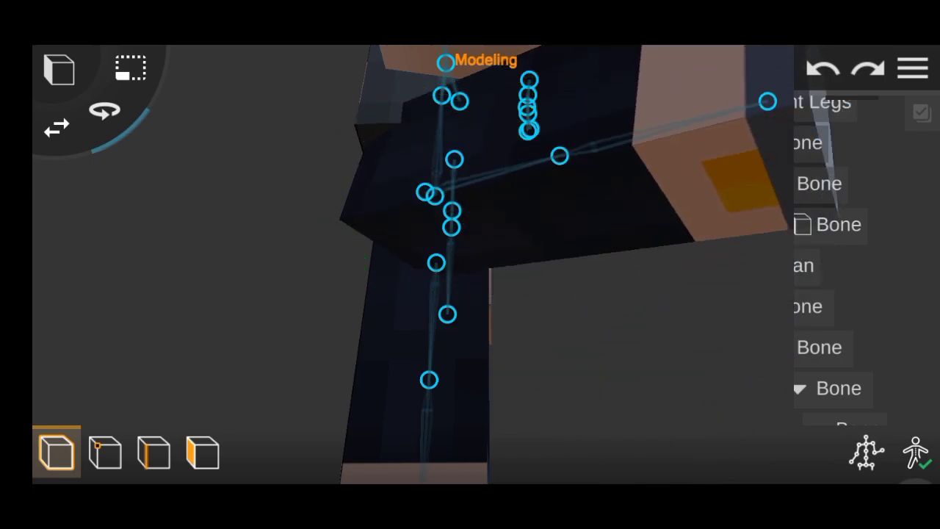
{"action": "left_click", "coordinate": [558, 155]}
{"action": "mouse_move", "coordinate": [644, 209]}
{"action": "left_mouse_down"}
{"action": "mouse_move", "coordinate": [535, 348]}
{"action": "mouse_move", "coordinate": [562, 352]}
{"action": "left_mouse_up"}
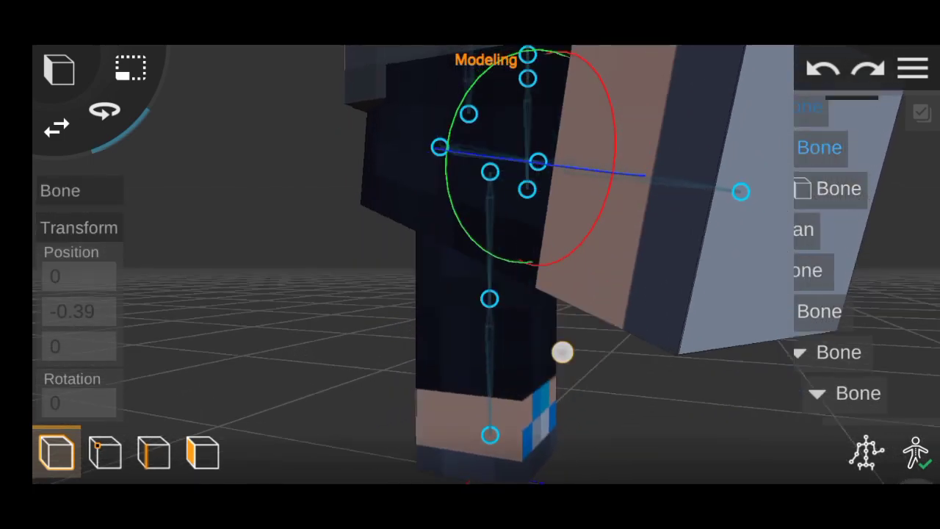
{"action": "mouse_move", "coordinate": [636, 120]}
{"action": "left_mouse_down"}
{"action": "mouse_move", "coordinate": [570, 420]}
{"action": "mouse_move", "coordinate": [789, 330]}
{"action": "left_mouse_up"}
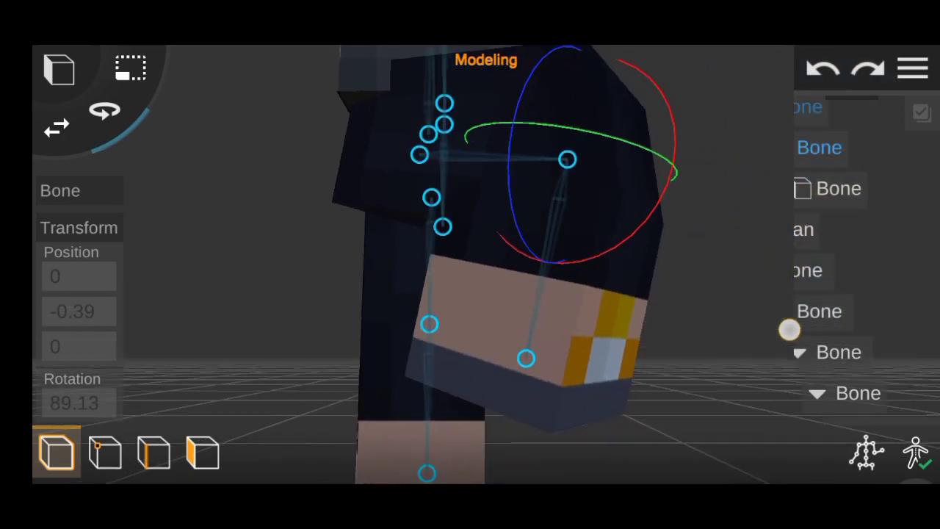
{"action": "left_click", "coordinate": [56, 128]}
{"action": "mouse_move", "coordinate": [661, 194]}
{"action": "left_mouse_down"}
{"action": "mouse_move", "coordinate": [622, 260]}
{"action": "mouse_move", "coordinate": [619, 287]}
{"action": "left_mouse_up"}
{"action": "mouse_move", "coordinate": [678, 263]}
{"action": "left_mouse_down"}
{"action": "mouse_move", "coordinate": [208, 189]}
{"action": "mouse_move", "coordinate": [225, 326]}
{"action": "mouse_move", "coordinate": [172, 317]}
{"action": "mouse_move", "coordinate": [643, 341]}
{"action": "mouse_move", "coordinate": [646, 272]}
{"action": "mouse_move", "coordinate": [611, 203]}
{"action": "mouse_move", "coordinate": [676, 304]}
{"action": "mouse_move", "coordinate": [683, 426]}
{"action": "mouse_move", "coordinate": [709, 386]}
{"action": "mouse_move", "coordinate": [683, 386]}
{"action": "mouse_move", "coordinate": [660, 337]}
{"action": "mouse_move", "coordinate": [644, 348]}
{"action": "mouse_move", "coordinate": [663, 346]}
{"action": "mouse_move", "coordinate": [639, 386]}
{"action": "mouse_move", "coordinate": [632, 252]}
{"action": "mouse_move", "coordinate": [663, 372]}
{"action": "mouse_move", "coordinate": [690, 313]}
{"action": "mouse_move", "coordinate": [537, 238]}
{"action": "mouse_move", "coordinate": [585, 228]}
{"action": "left_mouse_up"}
{"action": "left_click", "coordinate": [537, 229]}
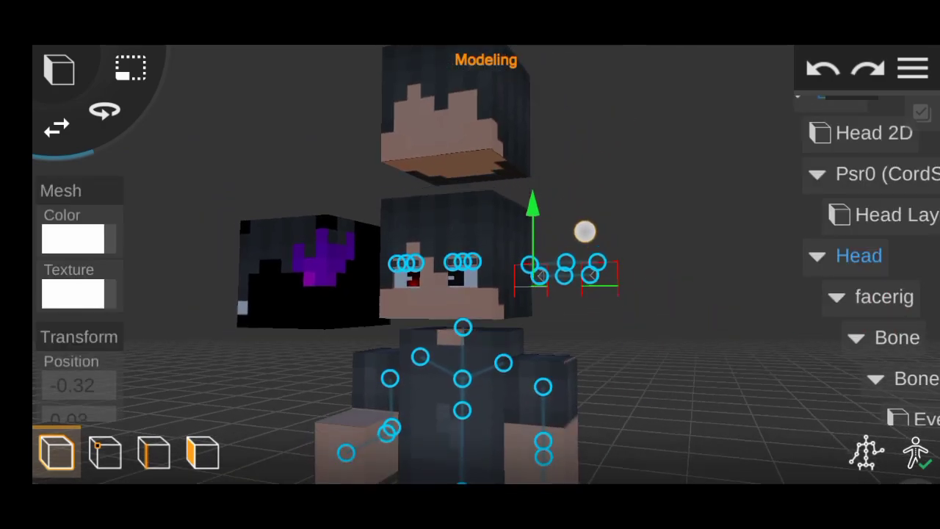
{"action": "left_click", "coordinate": [227, 134]}
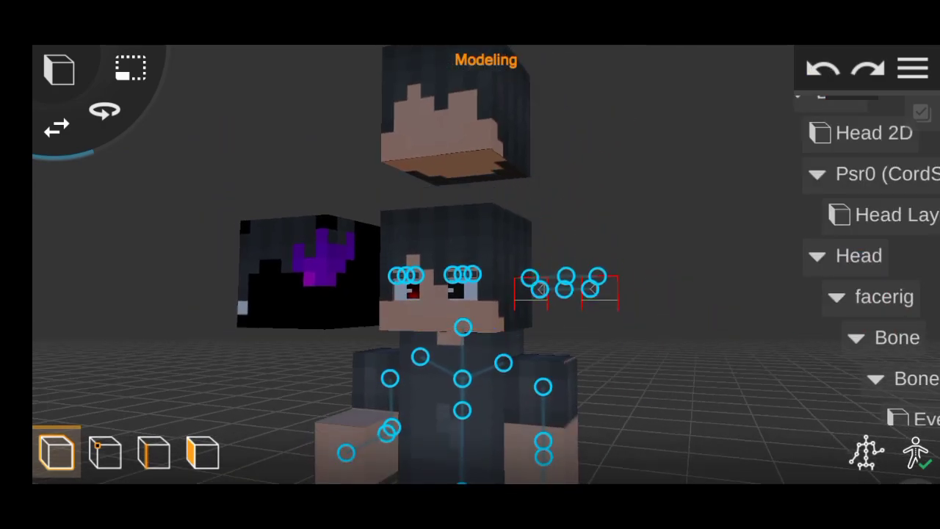
{"action": "mouse_move", "coordinate": [843, 369]}
{"action": "left_mouse_down"}
{"action": "mouse_move", "coordinate": [860, 359]}
{"action": "mouse_move", "coordinate": [877, 373]}
{"action": "left_mouse_up"}
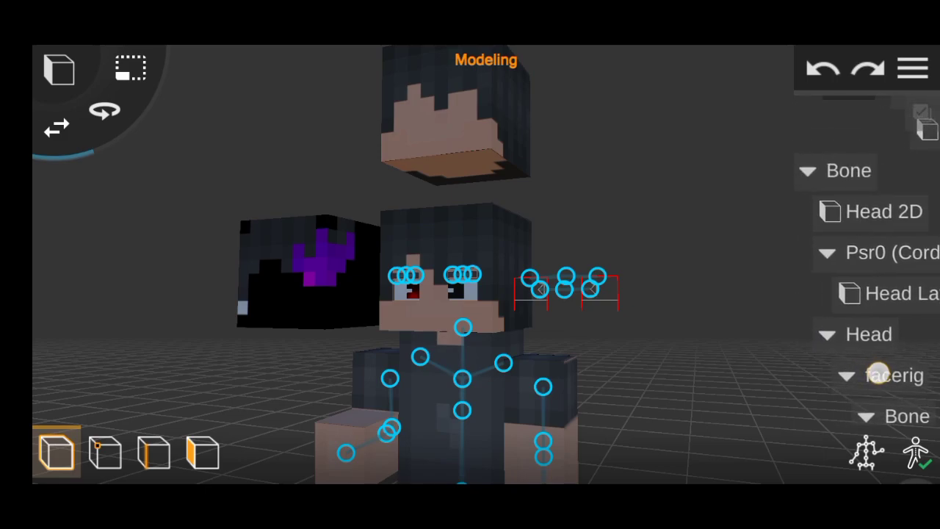
{"action": "left_click", "coordinate": [837, 272]}
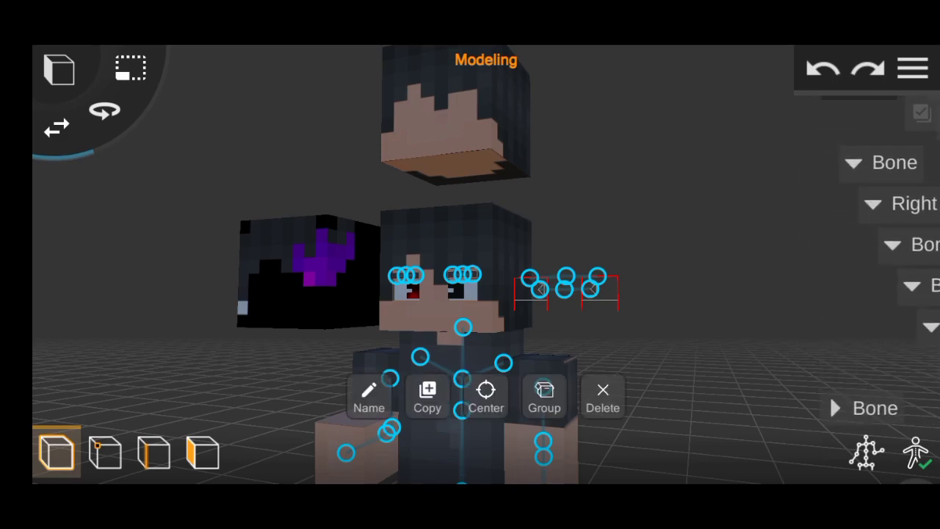
{"action": "left_click_drag", "start_coordinate": [835, 407], "coordinate": [881, 176]}
{"action": "left_click", "coordinate": [890, 326]}
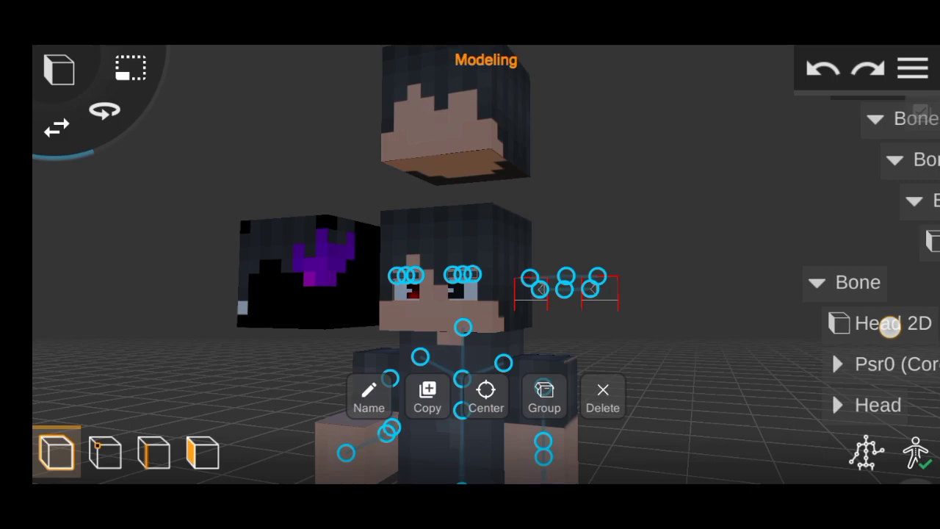
{"action": "left_click", "coordinate": [267, 269]}
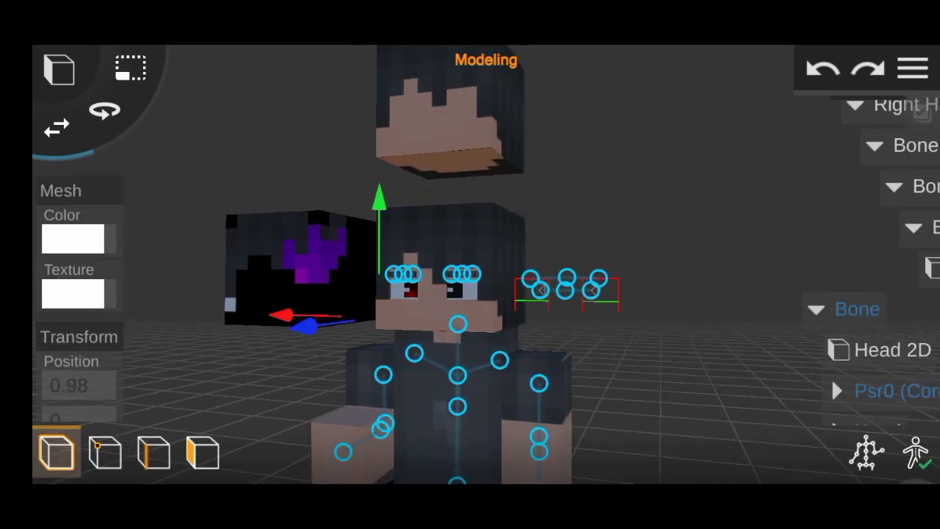
{"action": "left_click_drag", "start_coordinate": [856, 252], "coordinate": [855, 199]}
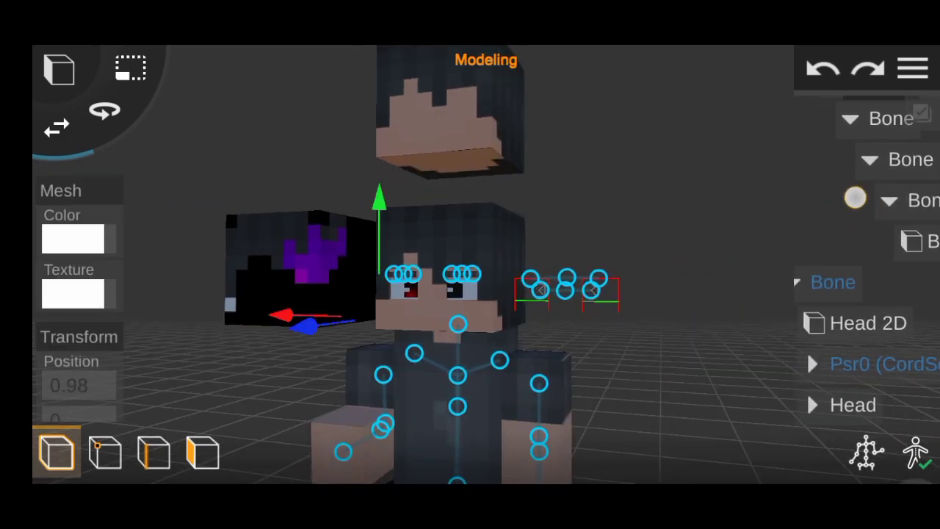
{"action": "left_click_drag", "start_coordinate": [81, 395], "coordinate": [80, 330]}
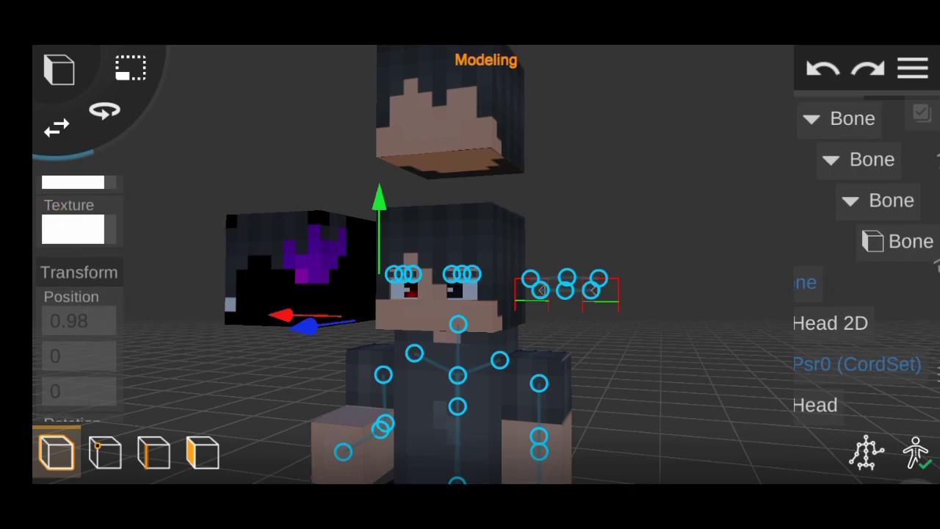
{"action": "left_click", "coordinate": [78, 321]}
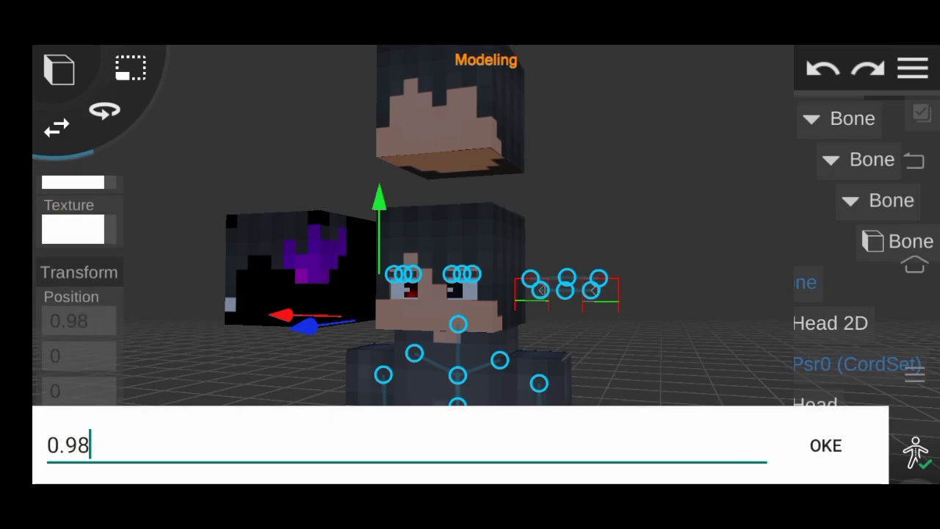
{"action": "left_click", "coordinate": [67, 445]}
{"action": "key", "text": "BackSpace"}
{"action": "key", "text": "BackSpace"}
{"action": "left_click", "coordinate": [825, 213]}
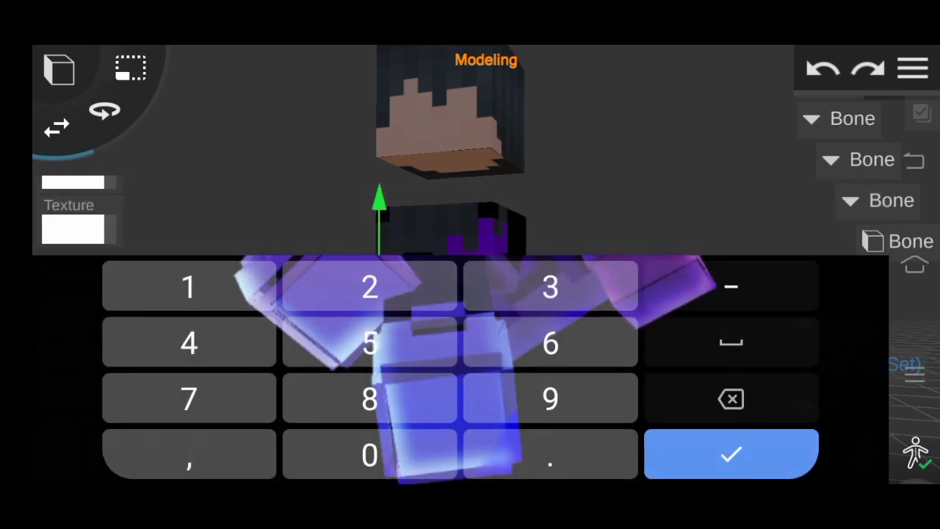
{"action": "left_click", "coordinate": [822, 68]}
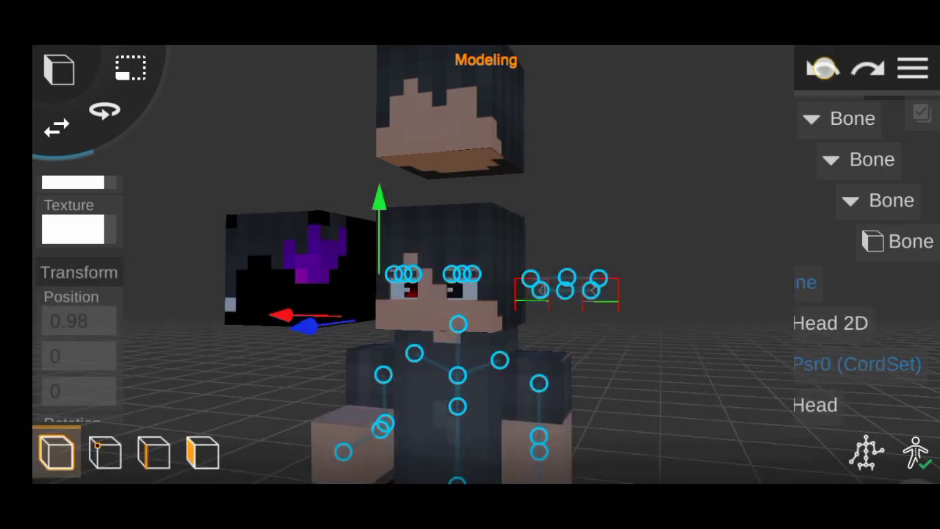
{"action": "left_click", "coordinate": [838, 294]}
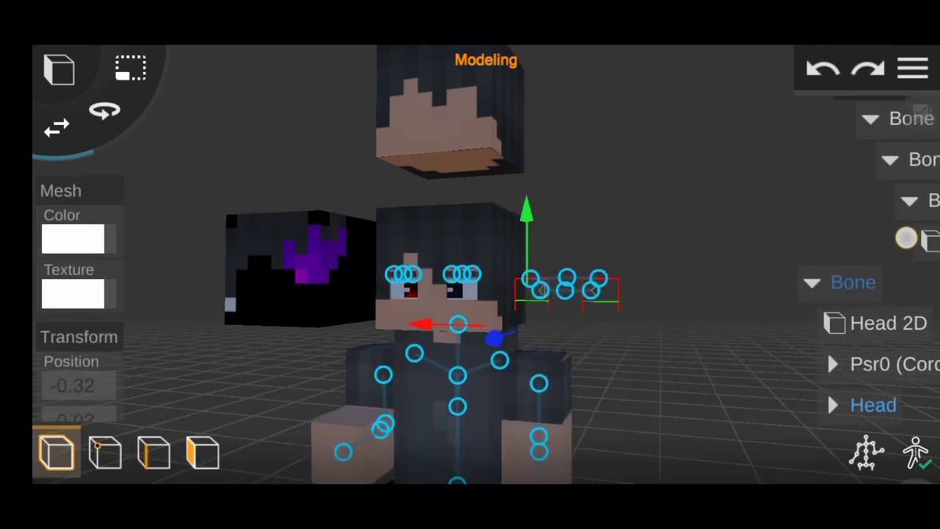
{"action": "left_click_drag", "start_coordinate": [525, 224], "coordinate": [655, 84]}
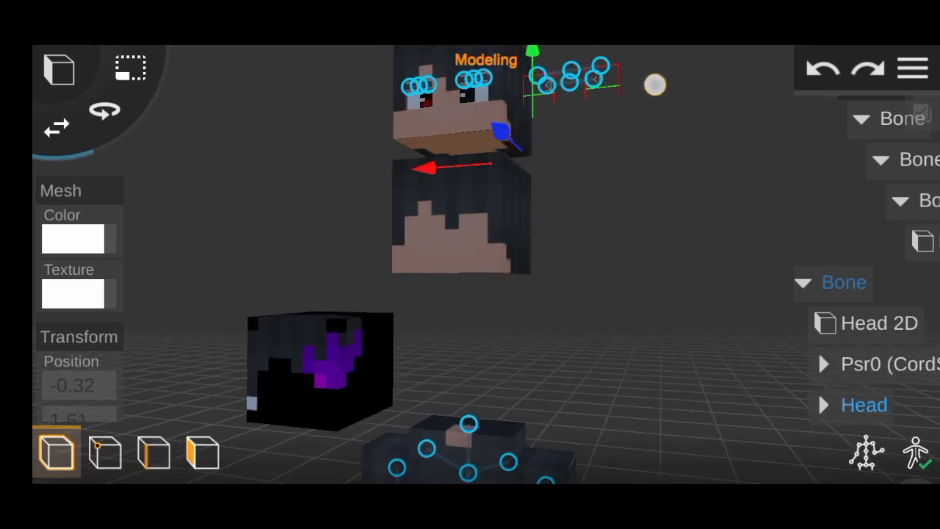
{"action": "left_click_drag", "start_coordinate": [546, 157], "coordinate": [607, 266]}
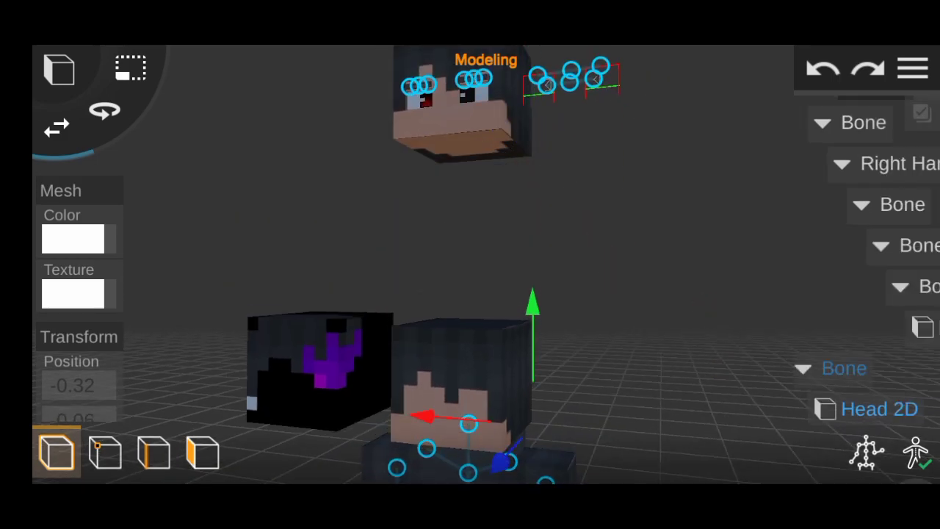
{"action": "scroll", "coordinate": [660, 180], "scroll_direction": "up", "scroll_amount": 3}
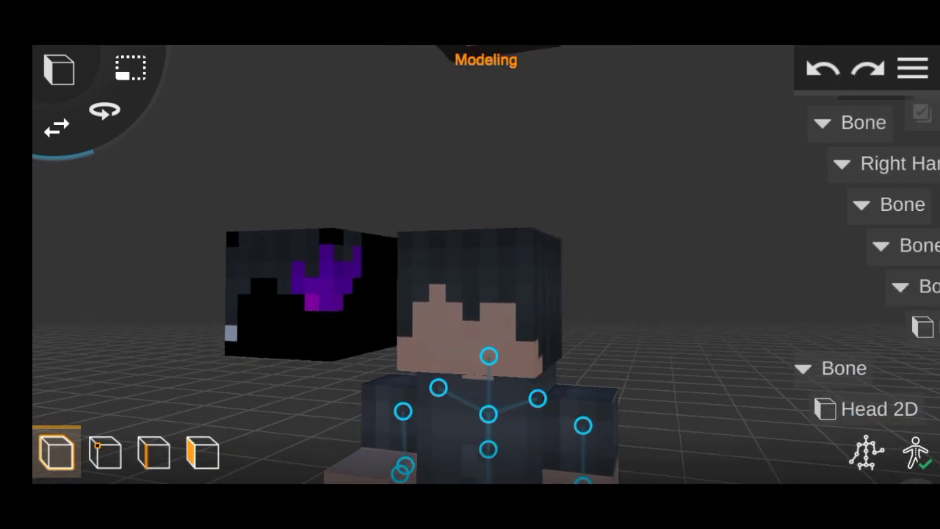
{"action": "scroll", "coordinate": [604, 100], "scroll_direction": "down", "scroll_amount": 3}
{"action": "left_click", "coordinate": [822, 70]}
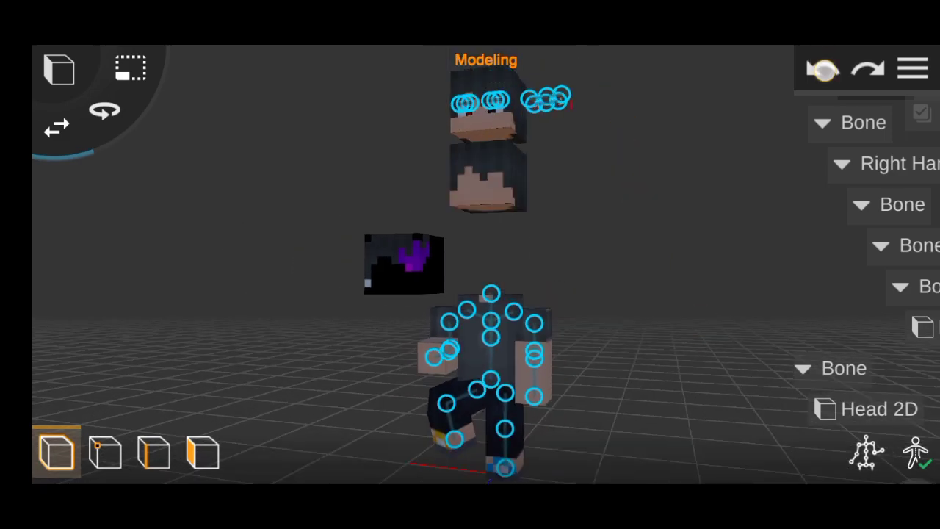
{"action": "left_click_drag", "start_coordinate": [220, 161], "coordinate": [318, 201]}
{"action": "scroll", "coordinate": [660, 206], "scroll_direction": "up", "scroll_amount": 5}
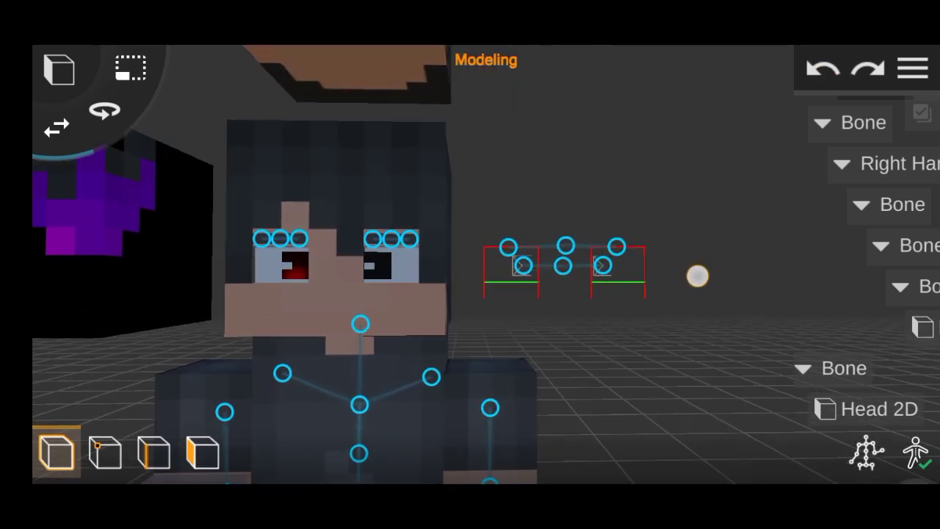
{"action": "scroll", "coordinate": [697, 276], "scroll_direction": "up", "scroll_amount": 5}
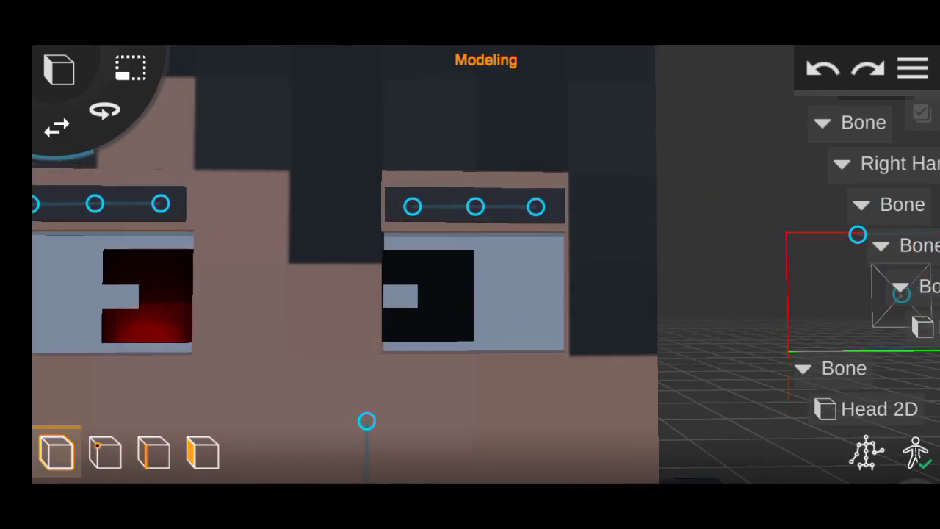
Move the eyebrow bone above the dark eye down to -0.62, 2.06, 0.34.
{"action": "left_click", "coordinate": [101, 107]}
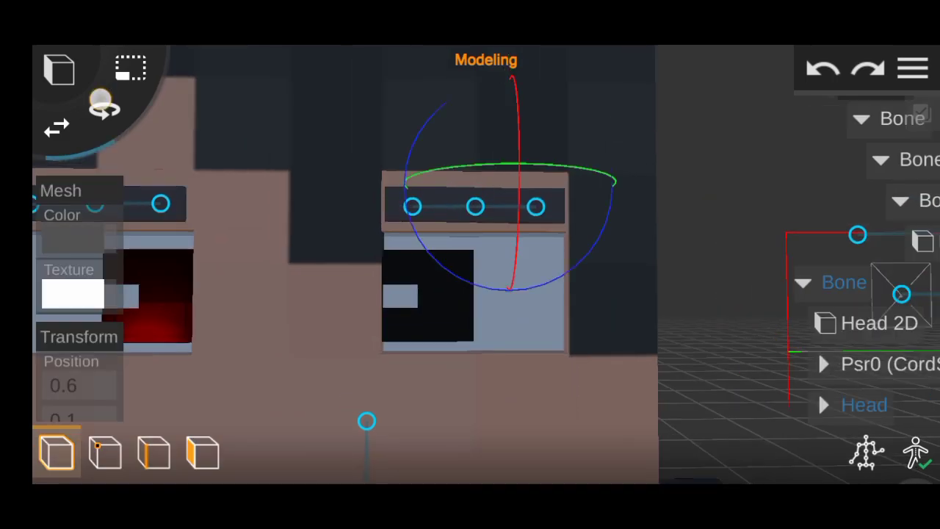
{"action": "left_click", "coordinate": [475, 207]}
{"action": "left_click_drag", "start_coordinate": [101, 110], "coordinate": [100, 161]}
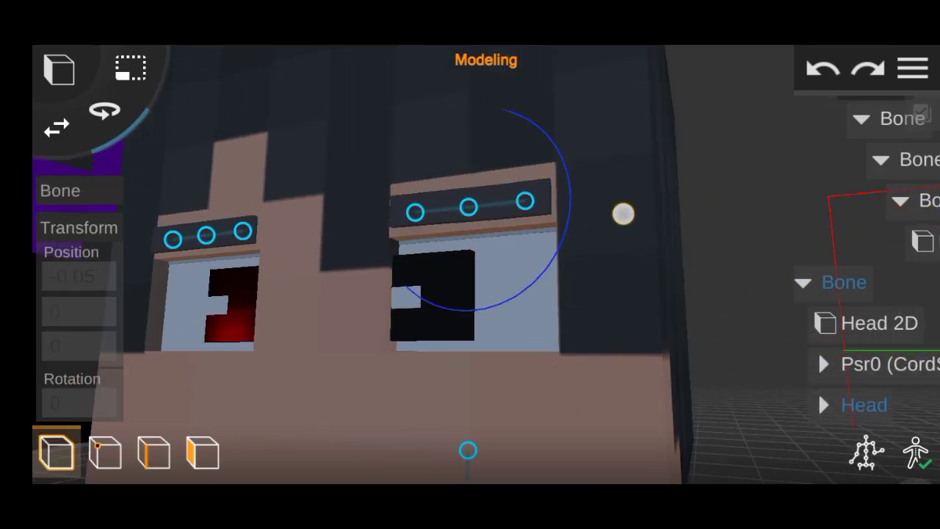
{"action": "left_click", "coordinate": [57, 128]}
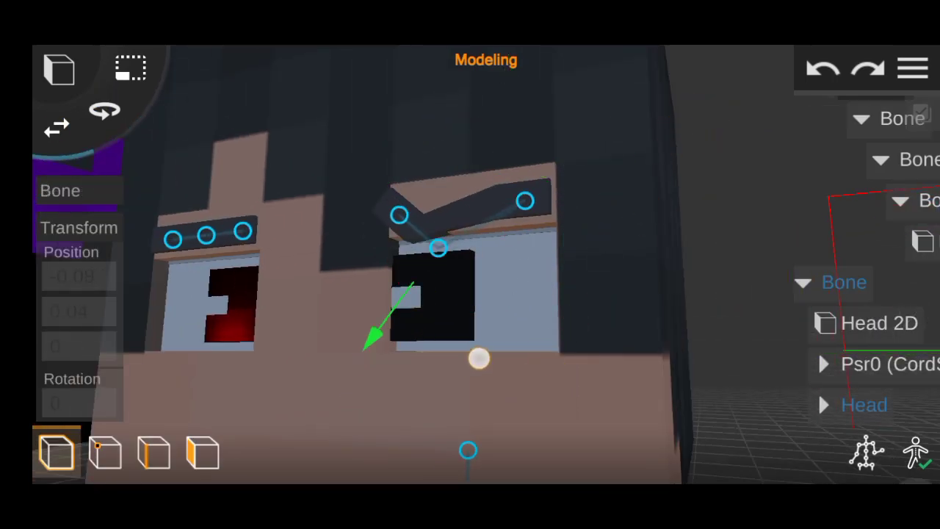
{"action": "mouse_move", "coordinate": [511, 271]}
{"action": "left_mouse_down"}
{"action": "mouse_move", "coordinate": [580, 221]}
{"action": "mouse_move", "coordinate": [600, 279]}
{"action": "mouse_move", "coordinate": [607, 394]}
{"action": "mouse_move", "coordinate": [640, 224]}
{"action": "left_mouse_up"}
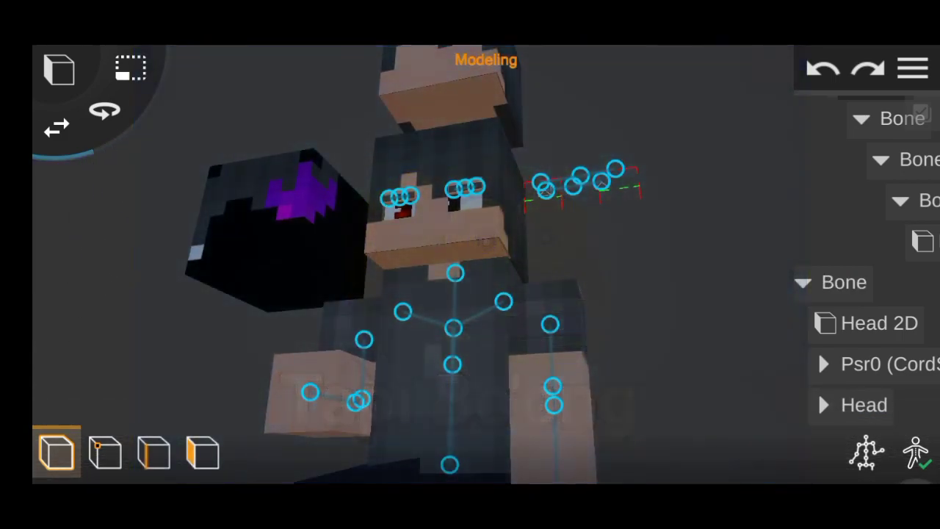
Select a torso bone and move it downward so the upper body sits lower.
{"action": "mouse_move", "coordinate": [718, 230]}
{"action": "left_mouse_down"}
{"action": "mouse_move", "coordinate": [788, 174]}
{"action": "mouse_move", "coordinate": [894, 150]}
{"action": "left_mouse_up"}
{"action": "left_click_drag", "start_coordinate": [510, 388], "coordinate": [470, 294]}
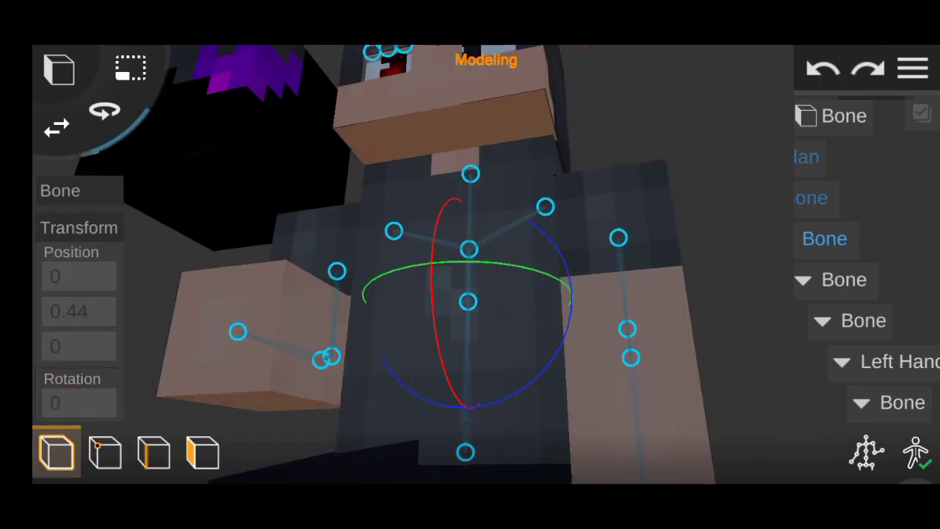
{"action": "left_click", "coordinate": [464, 251]}
{"action": "mouse_move", "coordinate": [464, 251]}
{"action": "left_mouse_down"}
{"action": "mouse_move", "coordinate": [627, 107]}
{"action": "mouse_move", "coordinate": [625, 90]}
{"action": "mouse_move", "coordinate": [640, 124]}
{"action": "mouse_move", "coordinate": [629, 267]}
{"action": "mouse_move", "coordinate": [598, 108]}
{"action": "mouse_move", "coordinate": [650, 378]}
{"action": "mouse_move", "coordinate": [638, 90]}
{"action": "left_mouse_up"}
{"action": "mouse_move", "coordinate": [539, 101]}
{"action": "left_mouse_down"}
{"action": "mouse_move", "coordinate": [594, 102]}
{"action": "mouse_move", "coordinate": [642, 397]}
{"action": "mouse_move", "coordinate": [651, 369]}
{"action": "mouse_move", "coordinate": [644, 247]}
{"action": "left_mouse_up"}
Rotate the upper spine bone to bend the body sideways, then undo it.
{"action": "left_click", "coordinate": [797, 247]}
{"action": "left_click", "coordinate": [648, 296]}
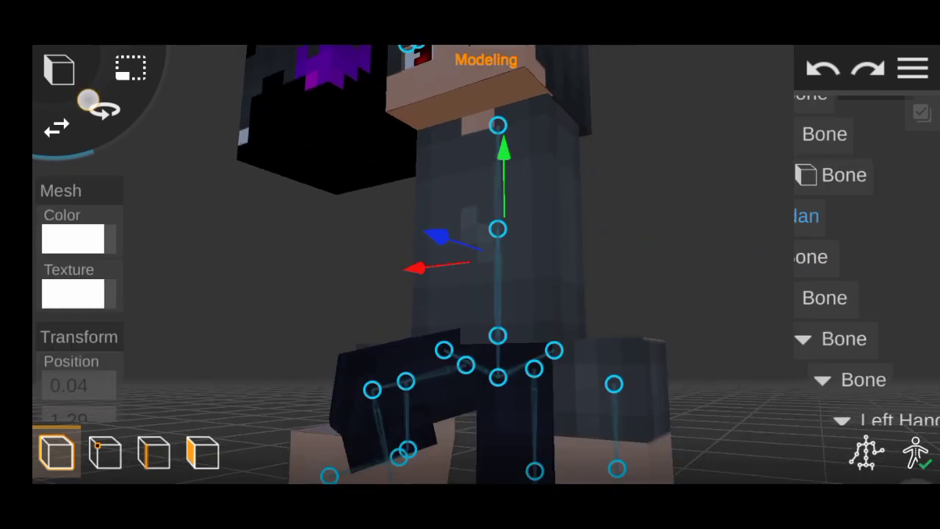
{"action": "left_click", "coordinate": [104, 114]}
{"action": "left_click", "coordinate": [498, 229]}
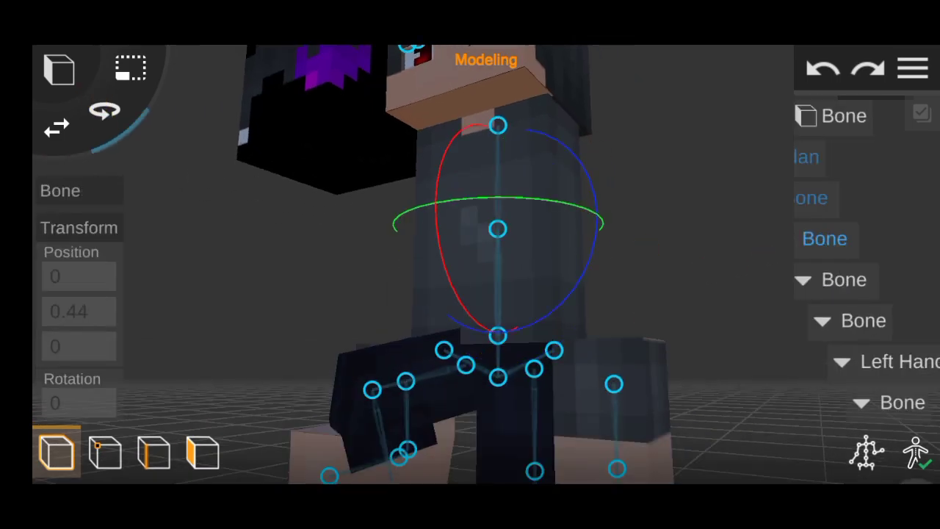
{"action": "left_click_drag", "start_coordinate": [430, 273], "coordinate": [451, 202]}
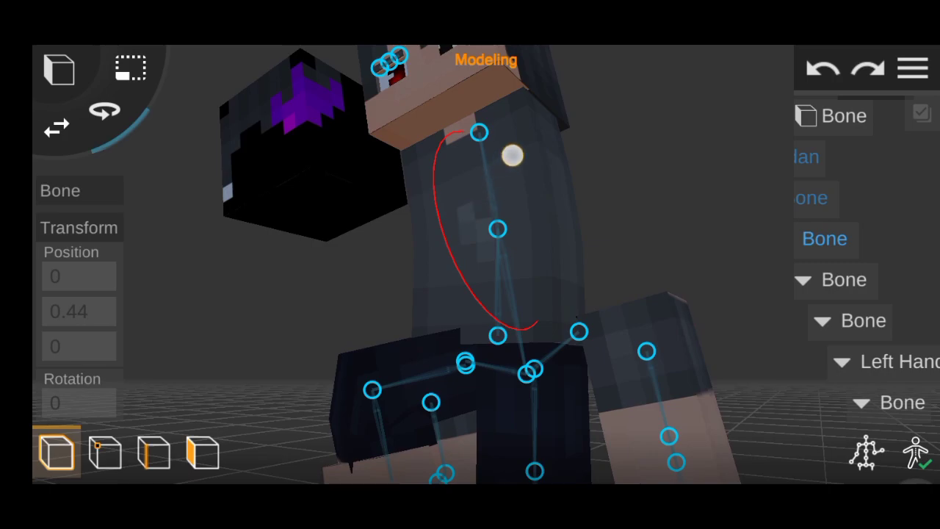
{"action": "left_click", "coordinate": [822, 68]}
{"action": "left_click", "coordinate": [822, 68]}
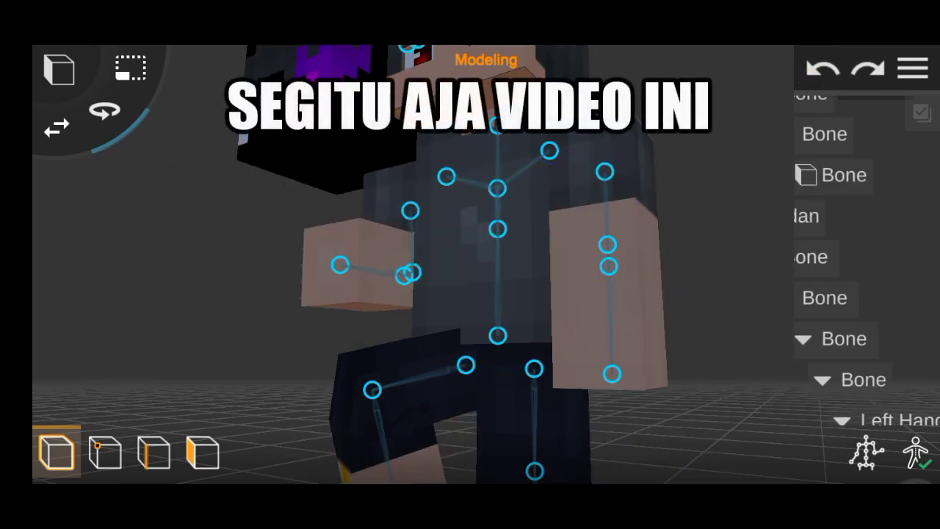
{"action": "left_click_drag", "start_coordinate": [207, 181], "coordinate": [153, 186]}
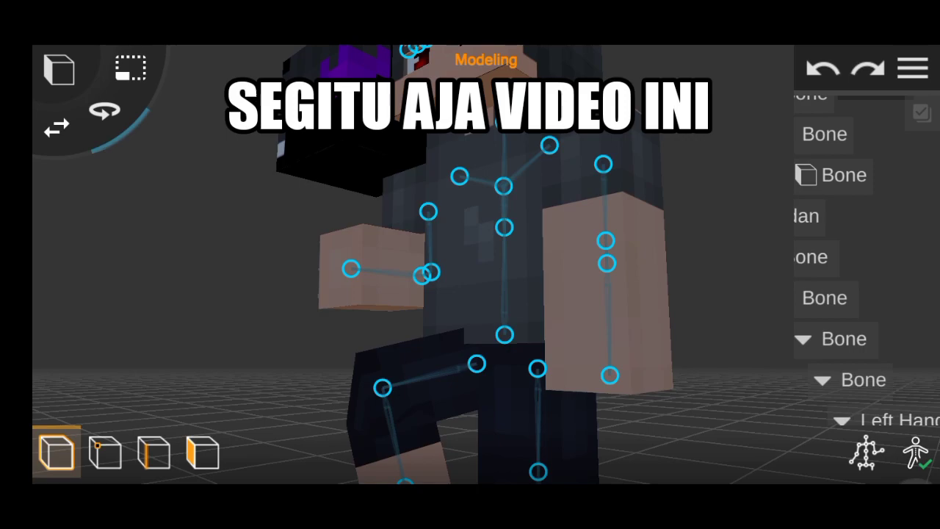